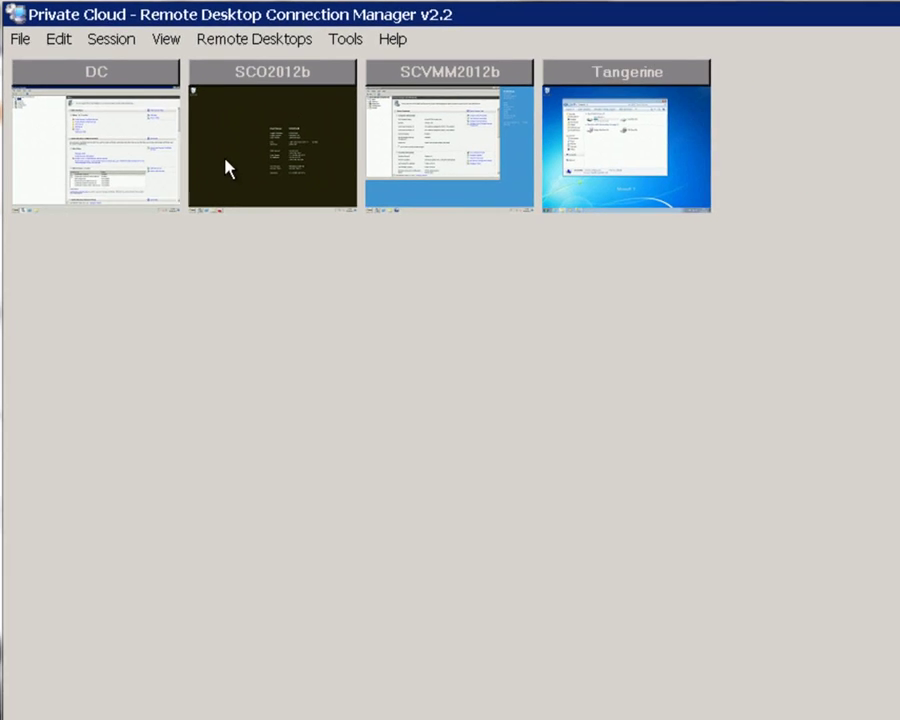
- Open the SCO2012b remote session and check Server Manager on the server
double_click(163, 50)
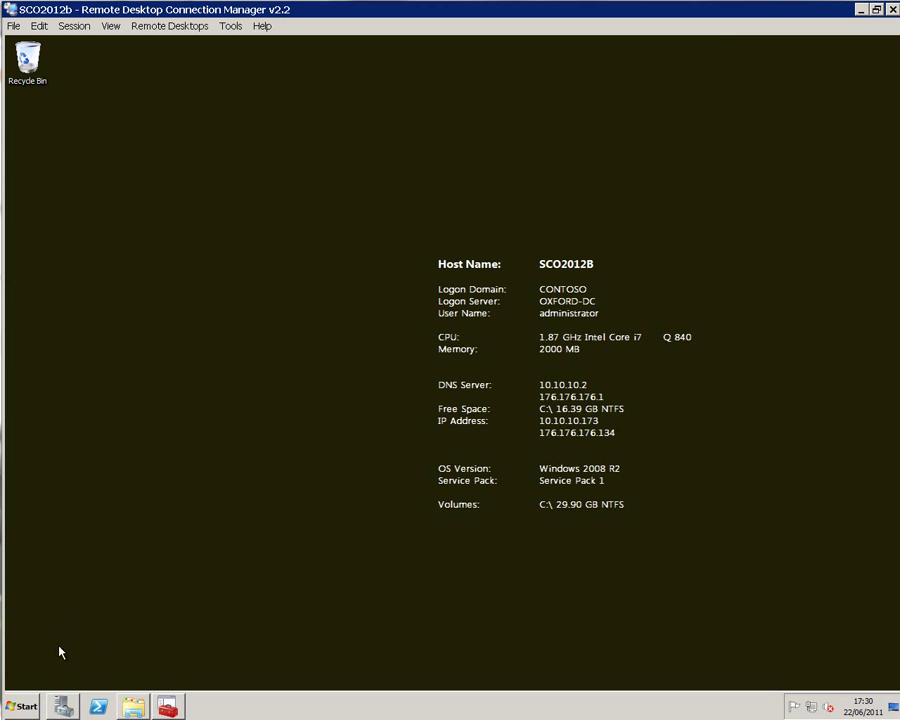
click(64, 708)
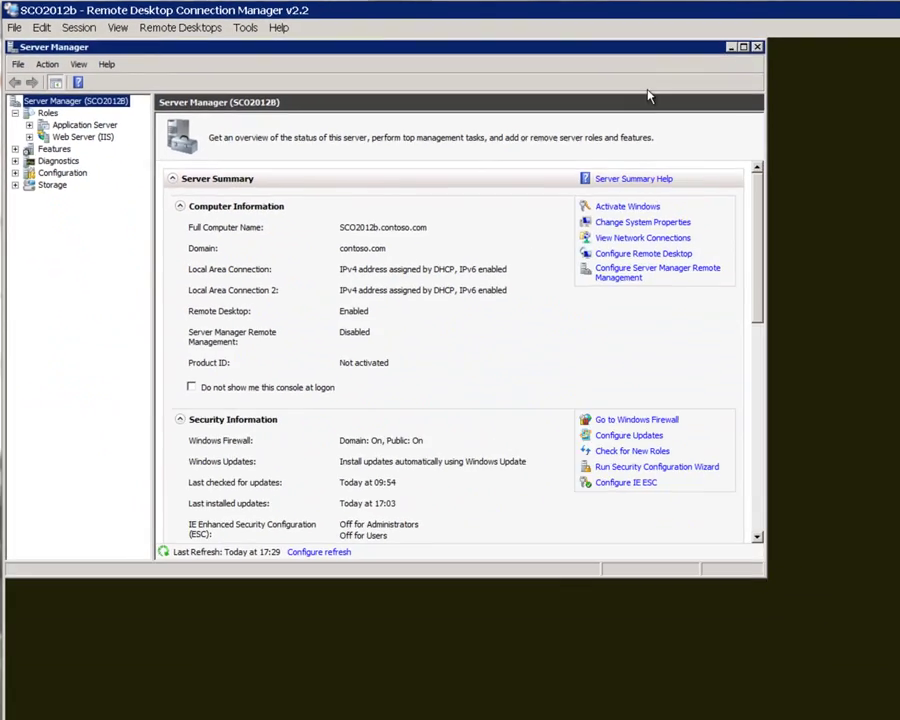
click(754, 93)
- Confirm the SQL Server services are running, then open the orchestrator 2012b installation folder
click(166, 708)
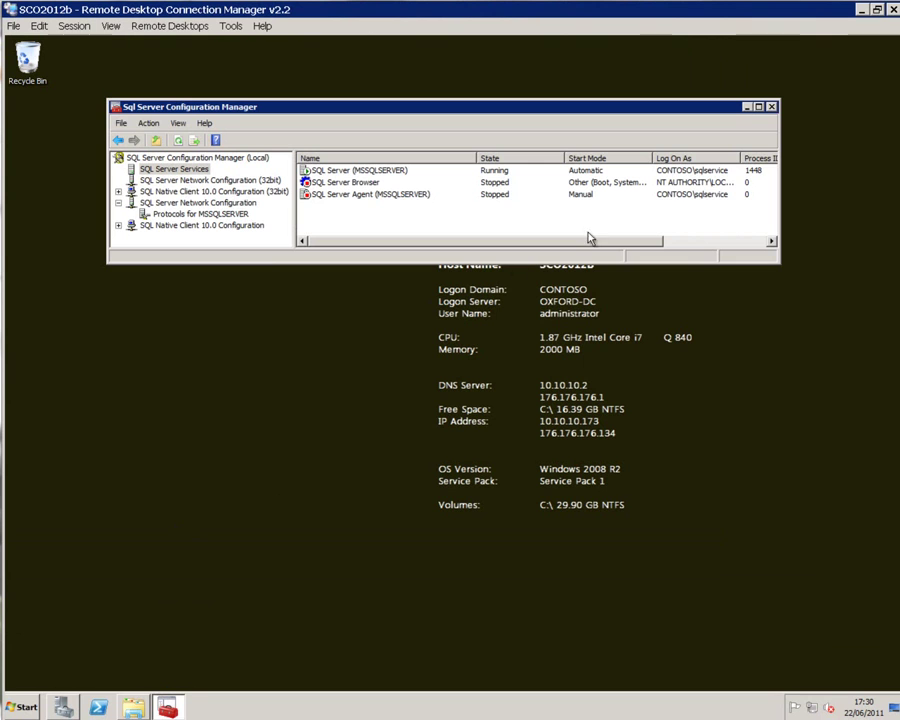
click(747, 107)
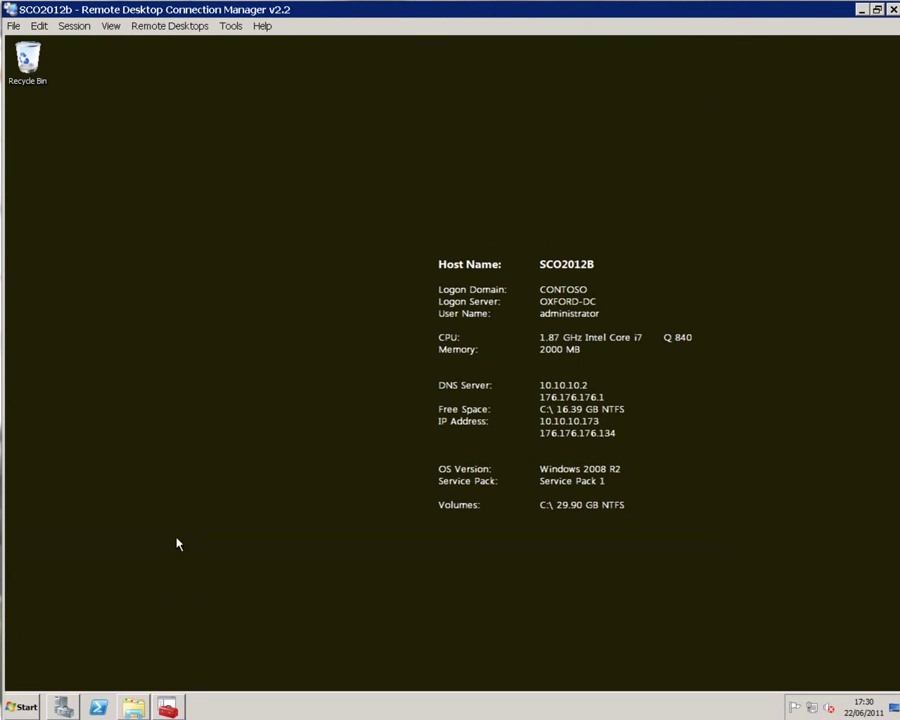
click(133, 708)
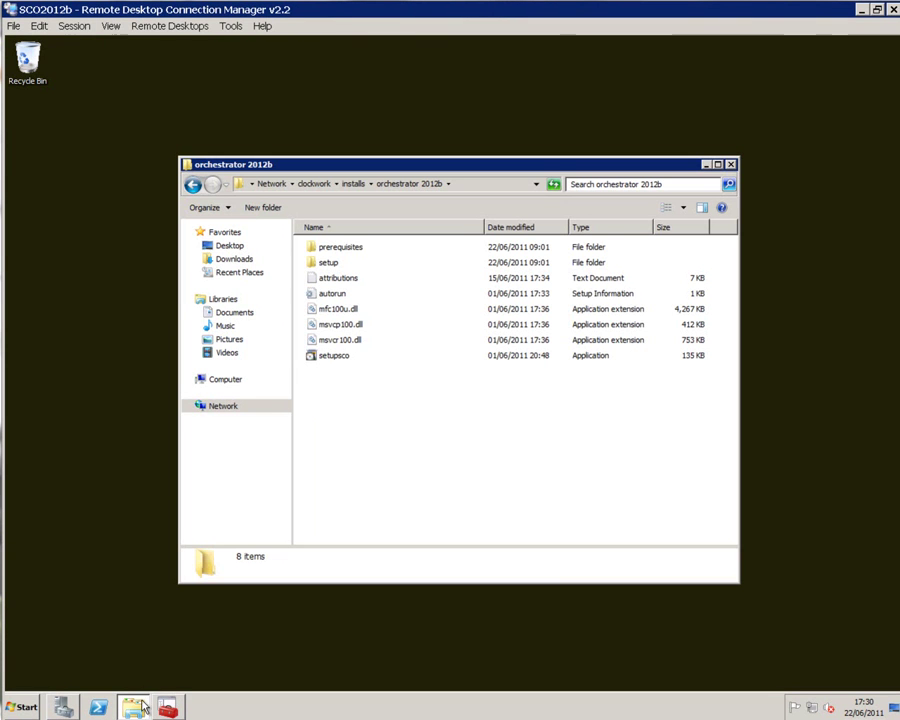
- Run setupsco, accept the license terms and keep all features to reach the prerequisite check
double_click(336, 357)
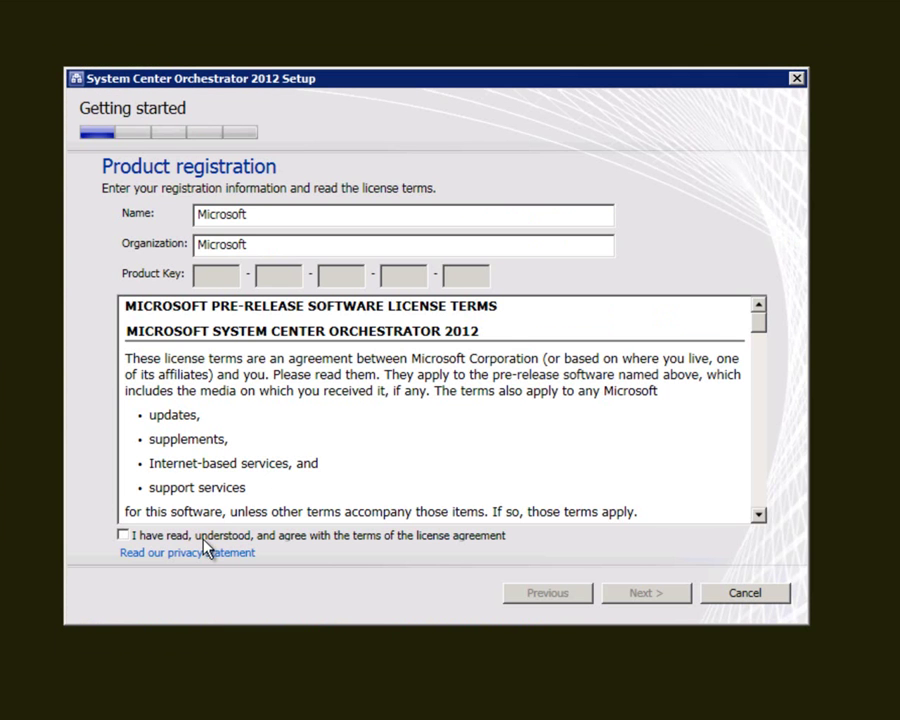
click(210, 537)
key(Return)
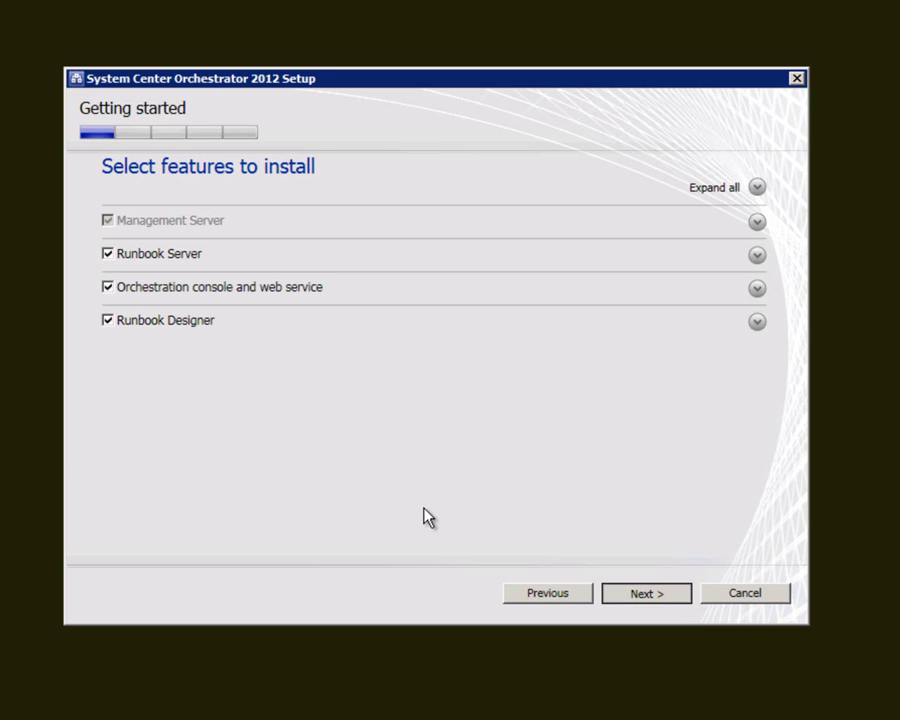
key(Return)
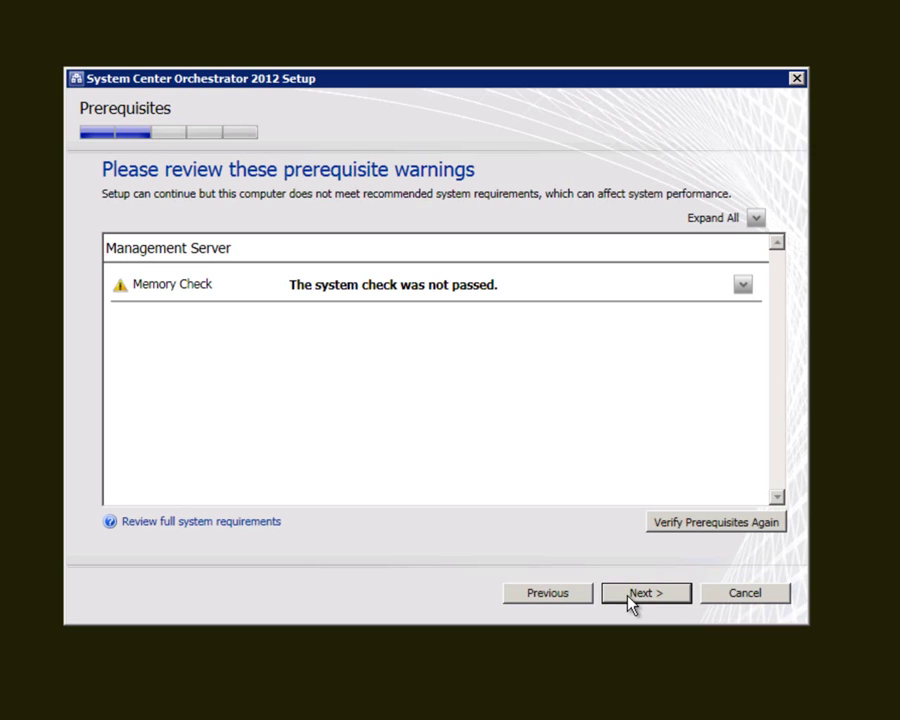
- Enter the scservice account and its password for the CONTOSO domain, and test the credentials
click(631, 595)
click(167, 321)
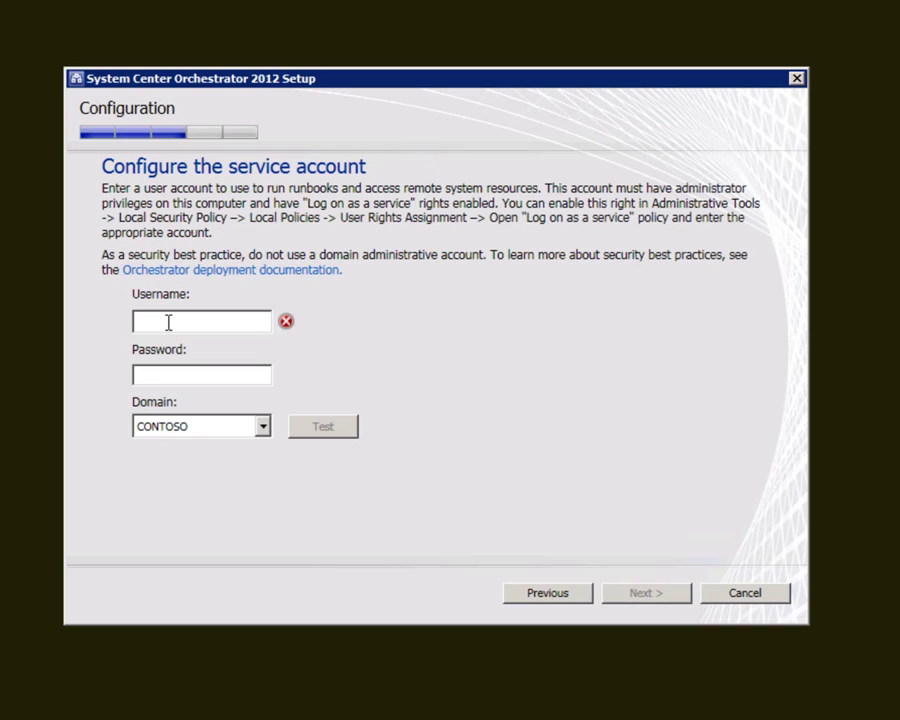
text(scservice)
click(170, 376)
text(Pa)
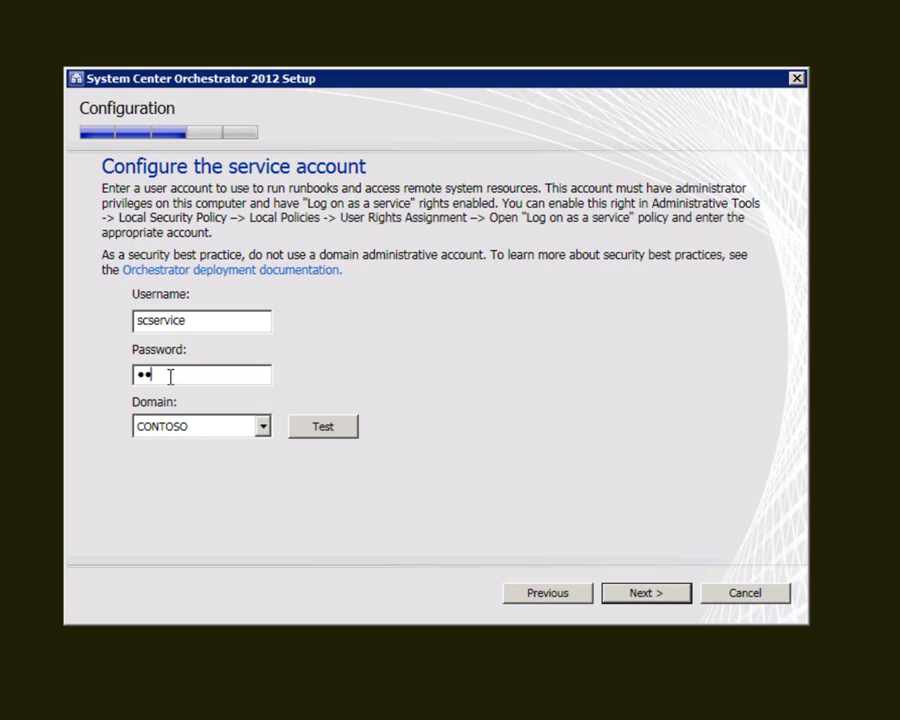
text(ss@word1)
click(318, 432)
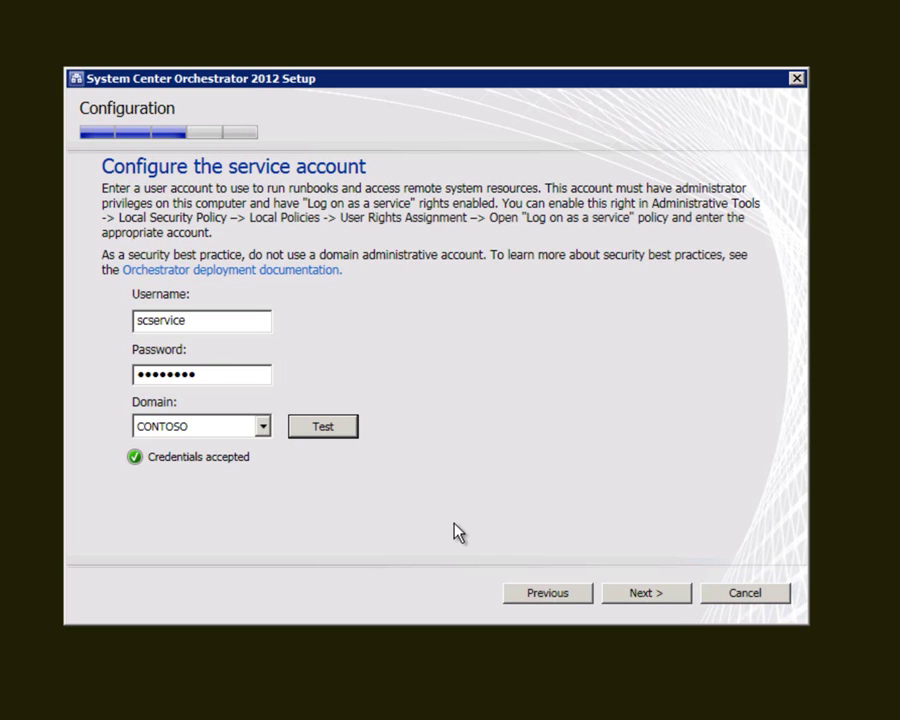
- Set the Orchestrator database server to sco2012b
click(631, 596)
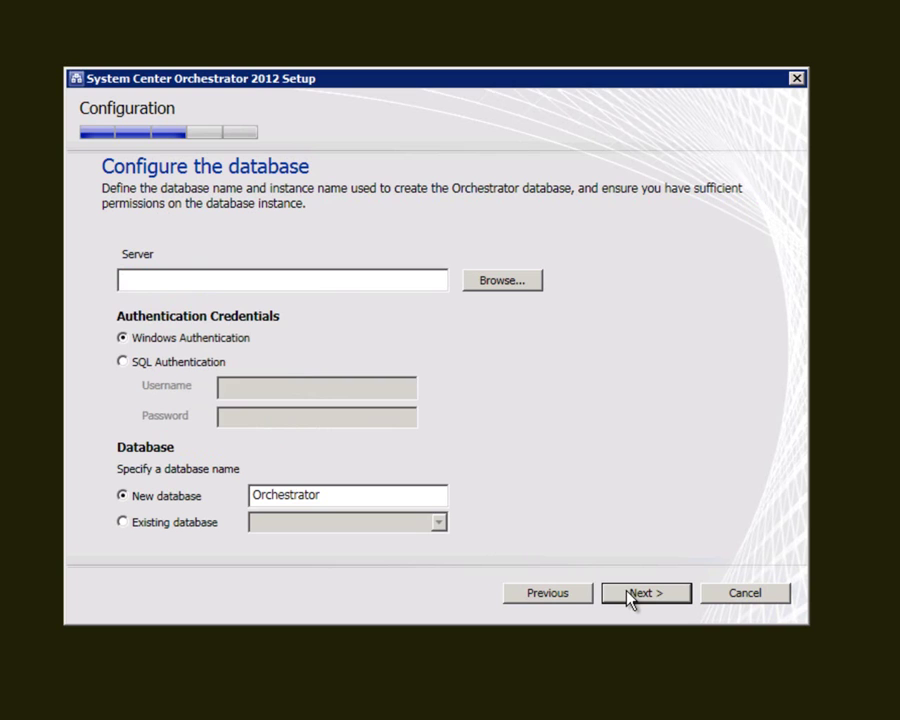
click(318, 279)
text(sco2012b)
- Accept the default management group, web service ports 81 and 82, and install location
click(636, 594)
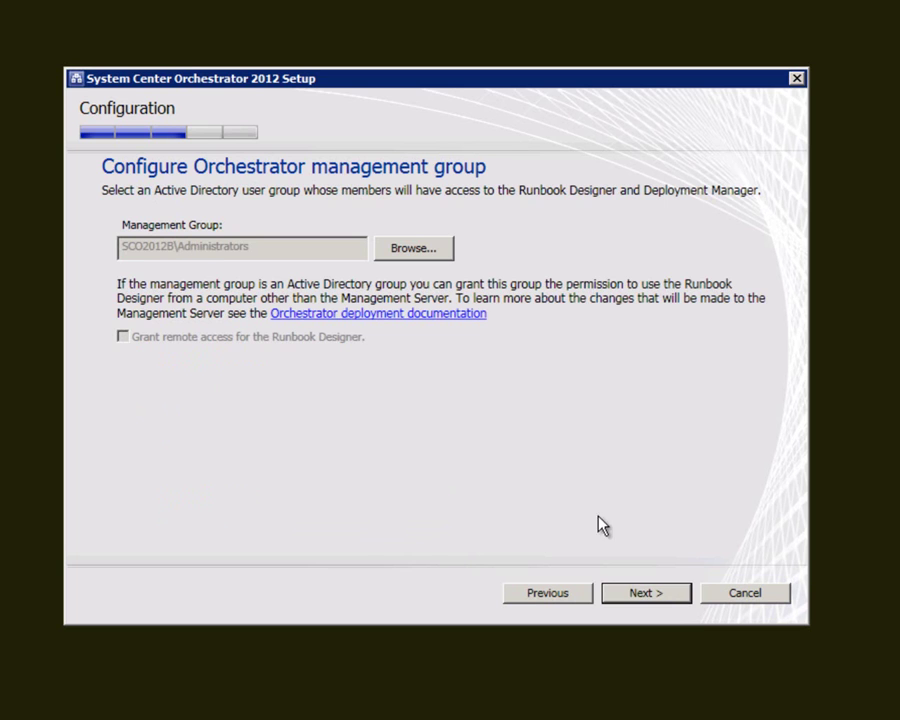
key(Return)
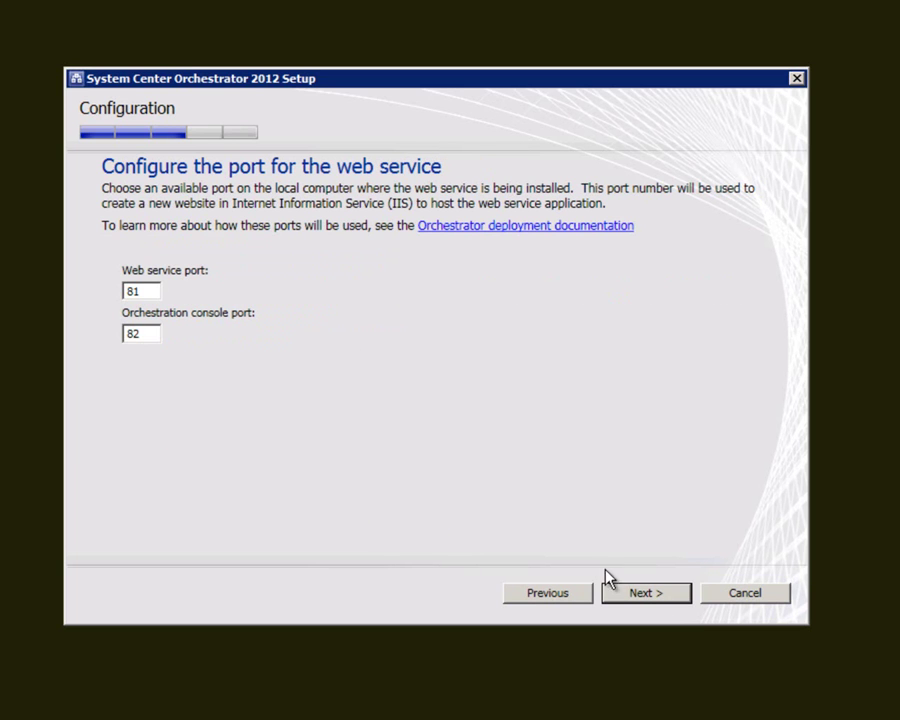
click(636, 593)
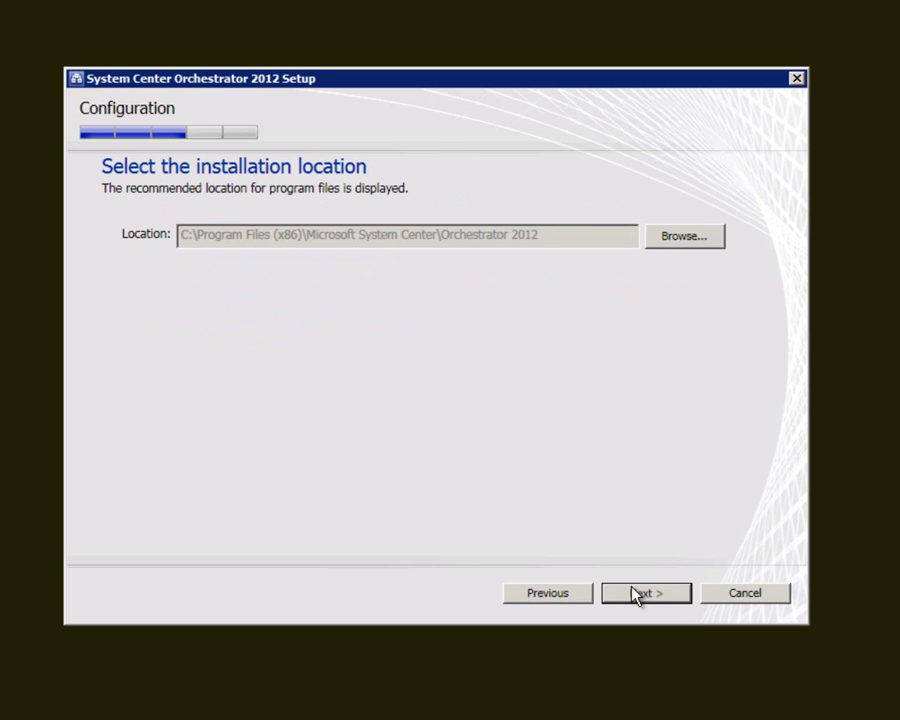
click(636, 593)
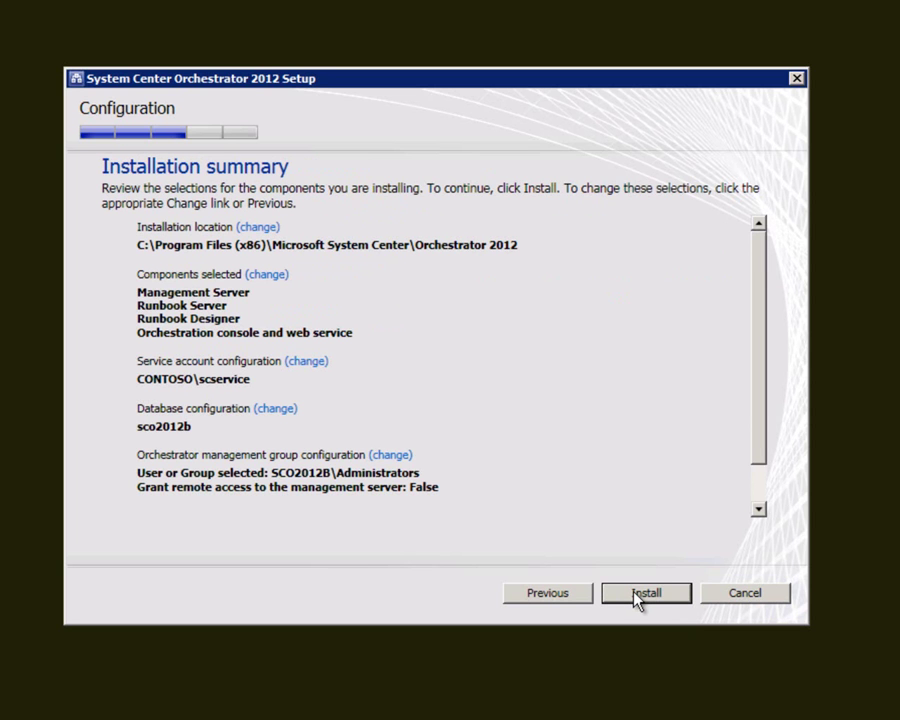
- Install all Orchestrator components, then close Setup with the Runbook Designer launching
click(636, 594)
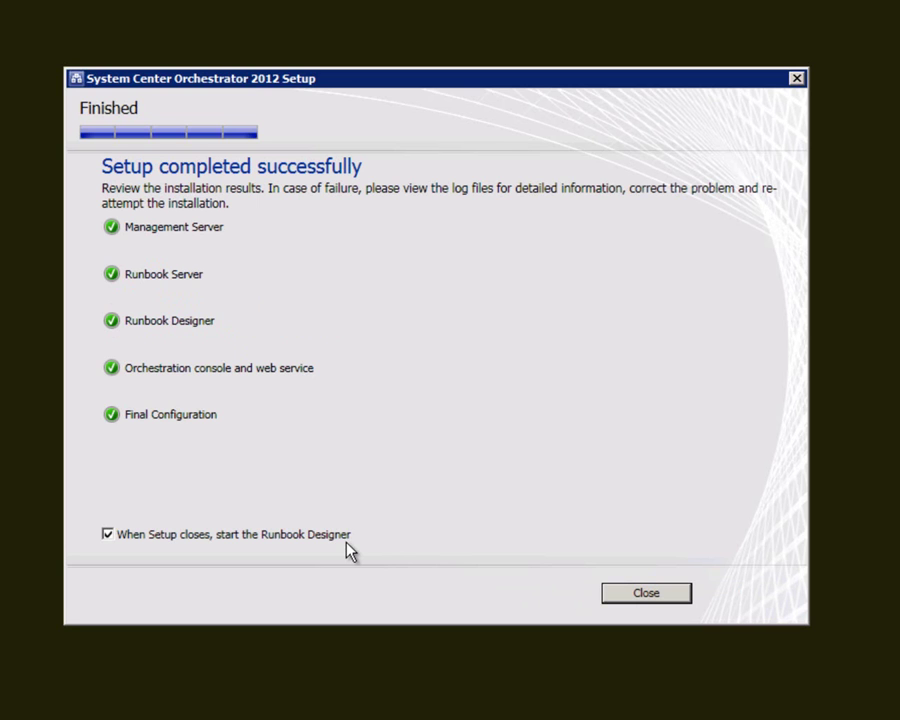
click(643, 594)
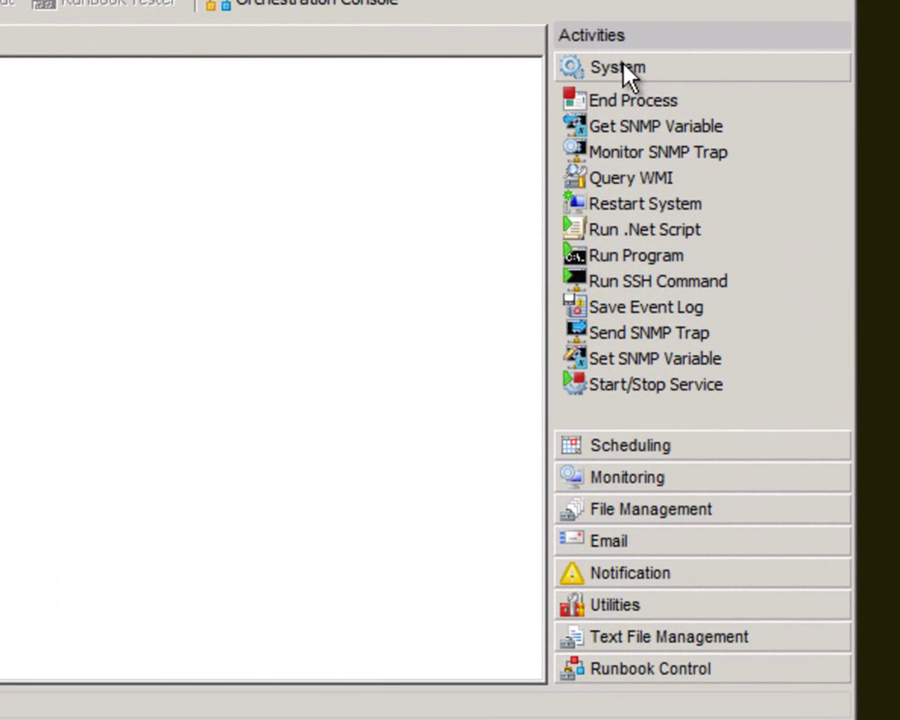
- Review the built-in Scheduling, Monitoring and Runbook Control activity lists
click(615, 445)
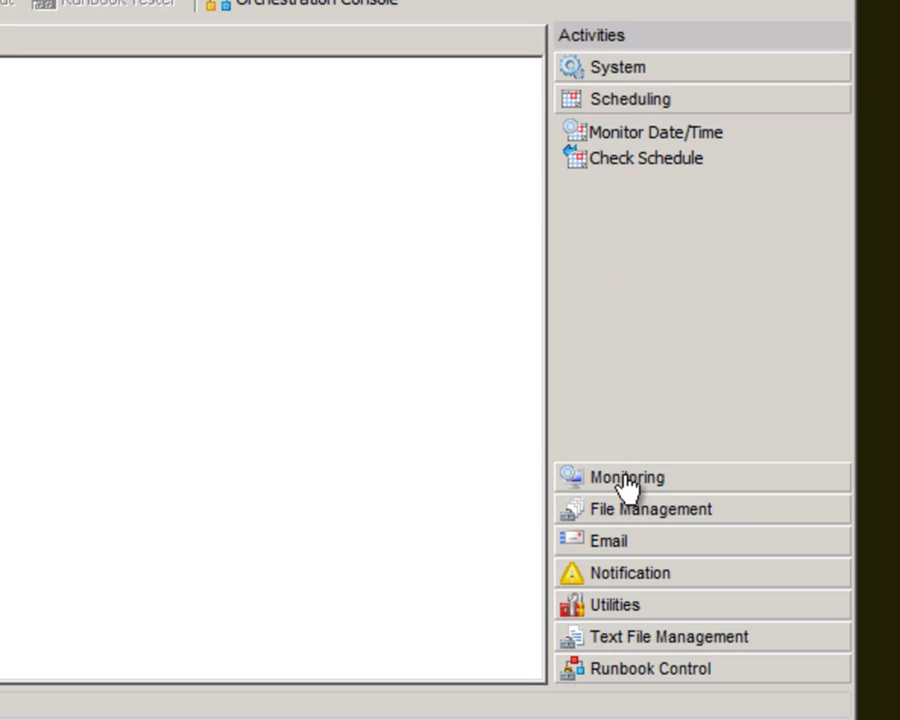
click(622, 482)
click(612, 670)
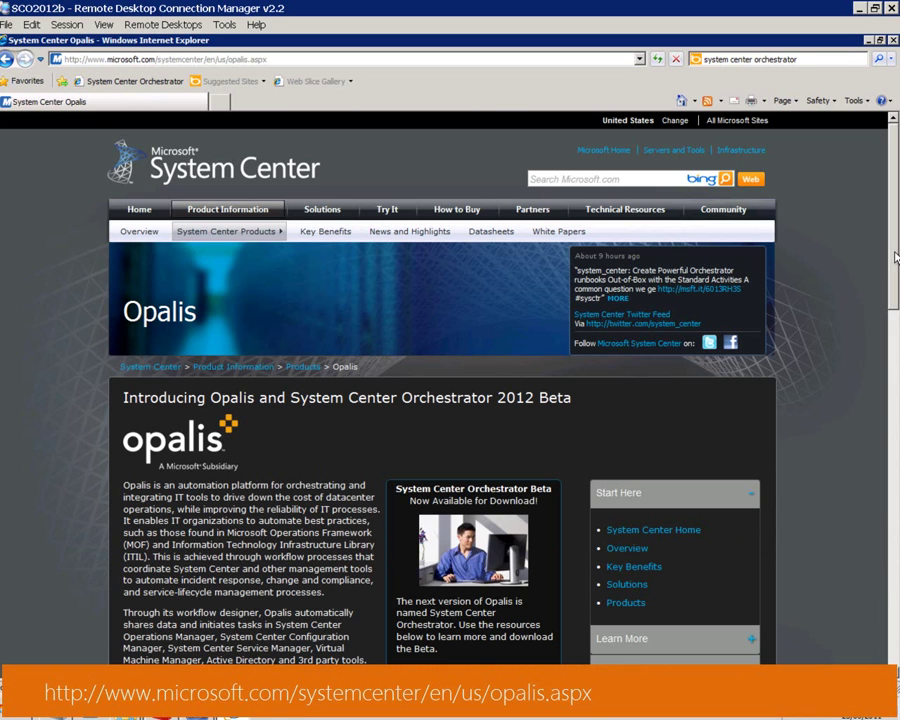
- Scroll the Opalis page down to the Opalis 6.3 Download Options
scroll(888, 310, down, 2)
drag(888, 310, 848, 505)
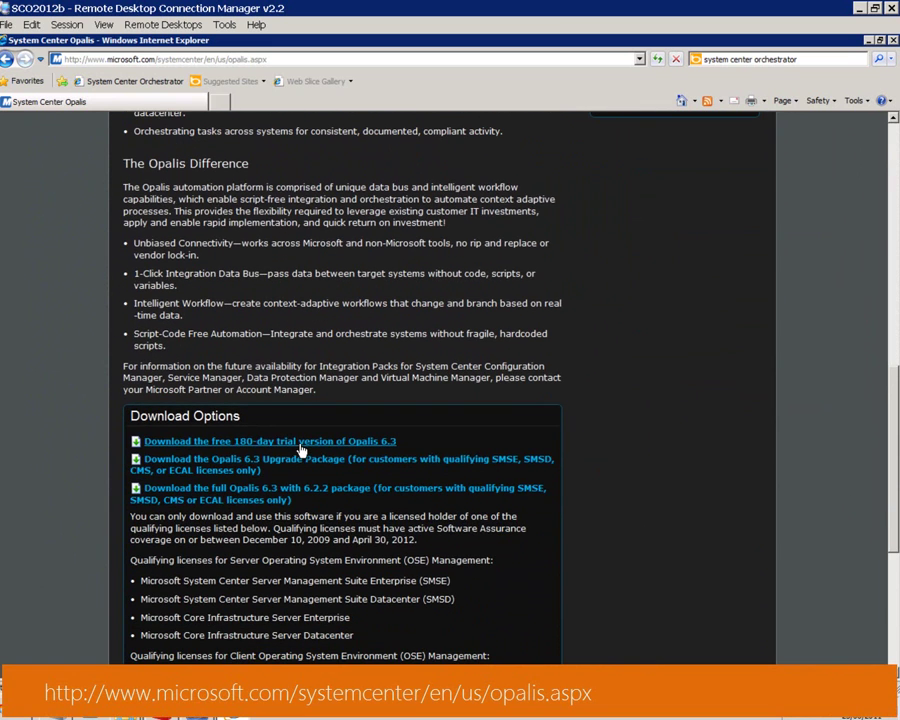
- Browse the Opalis 6.3 zip to the Integration Packs for System Center item, then minimize the window
mouse_move(124, 708)
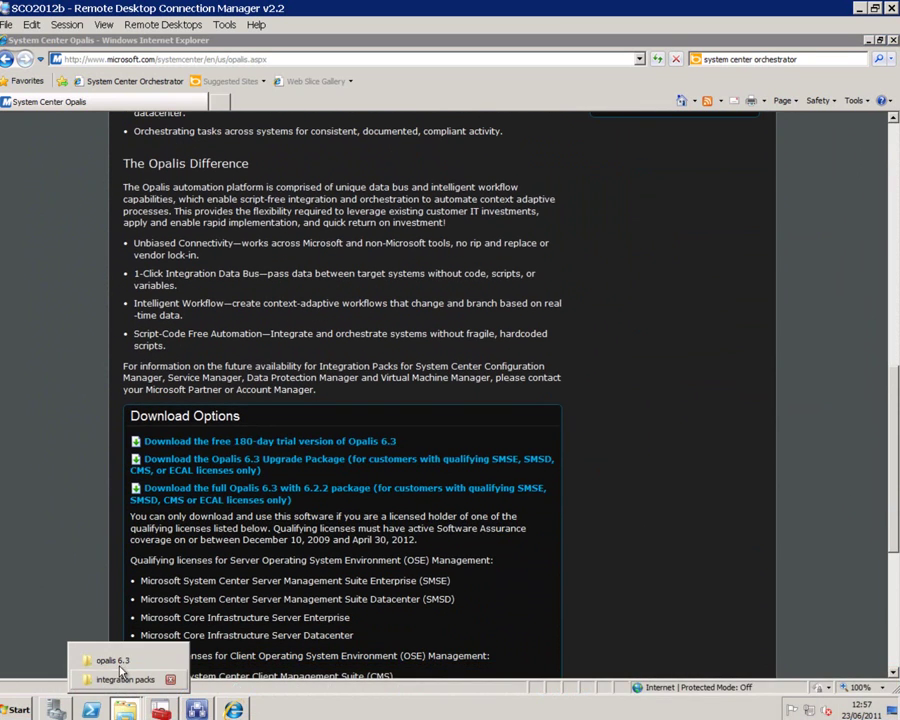
click(117, 661)
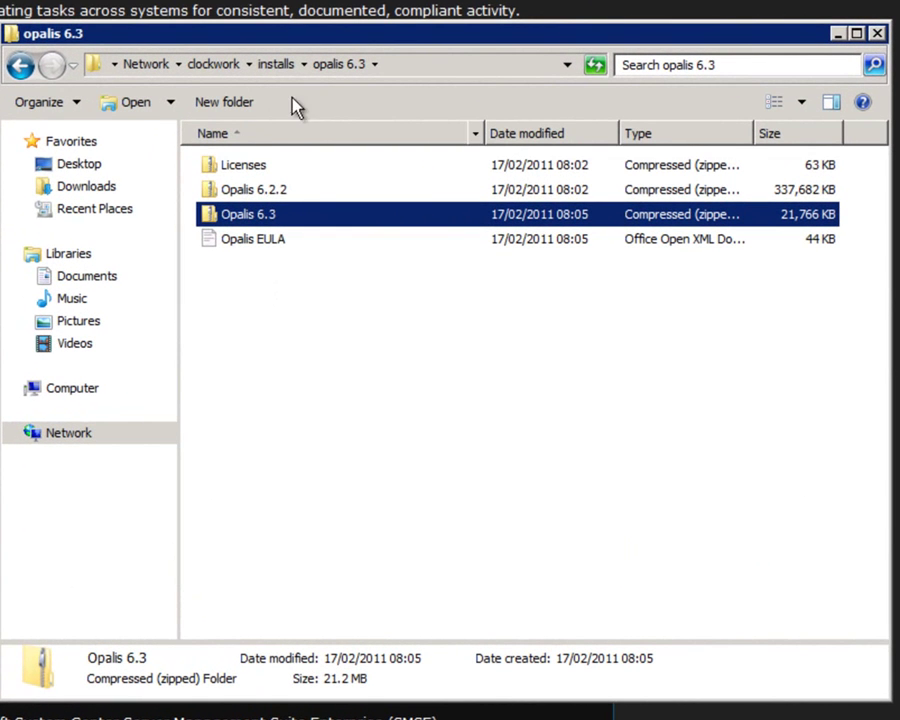
double_click(250, 220)
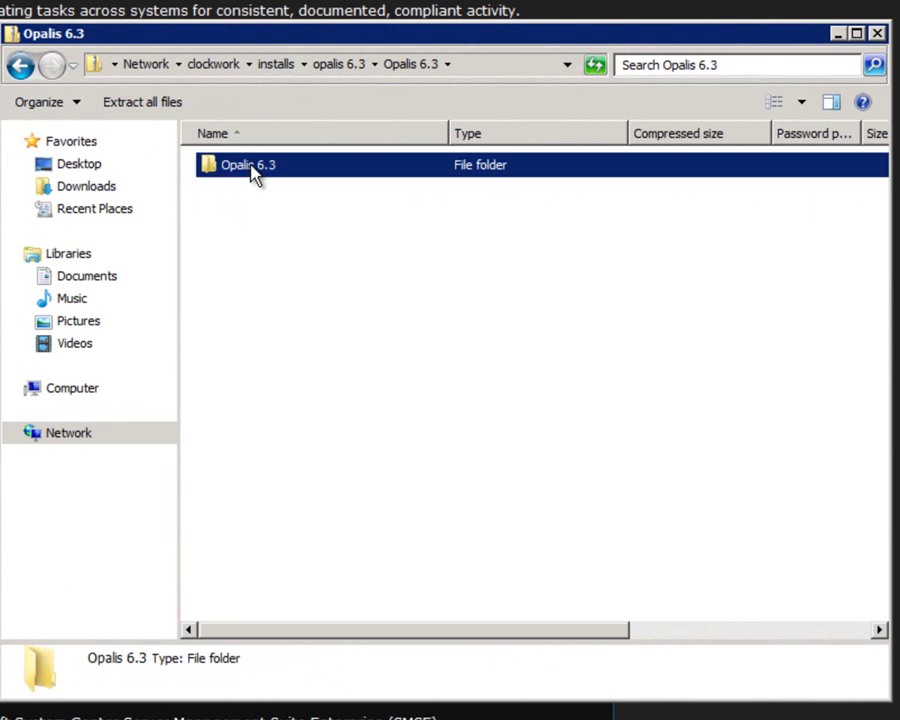
double_click(253, 173)
click(255, 174)
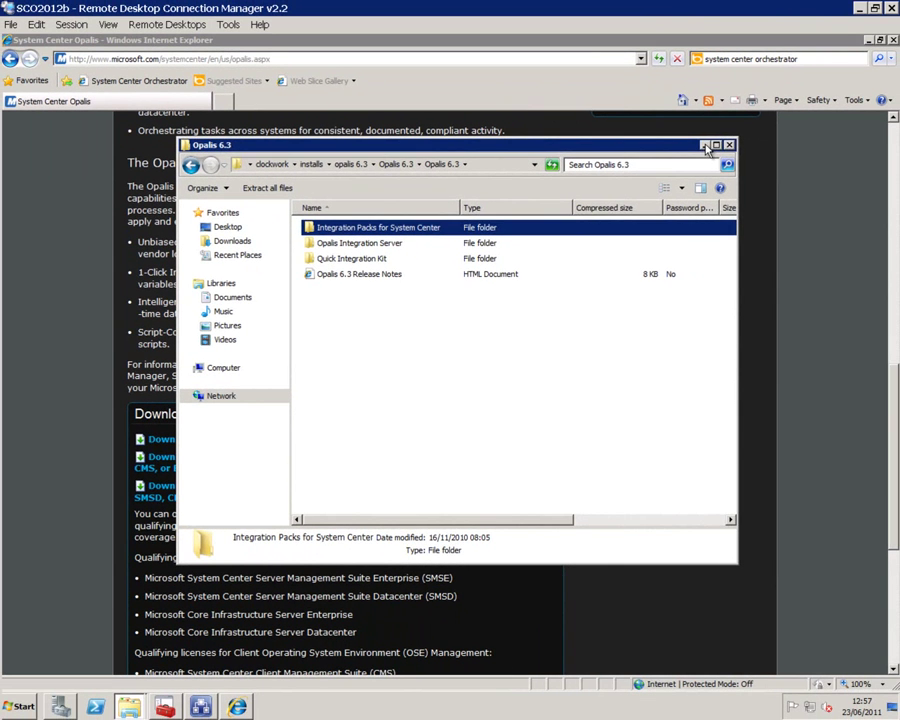
click(704, 146)
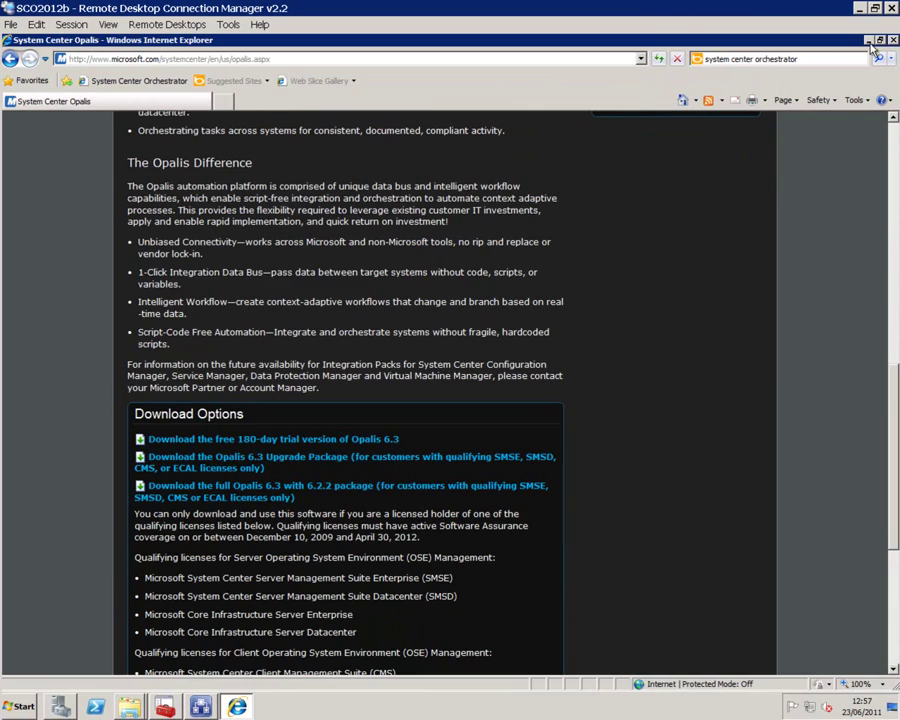
- Start Deployment Manager from the Start menu and bring up the Integration Packs actions
click(868, 41)
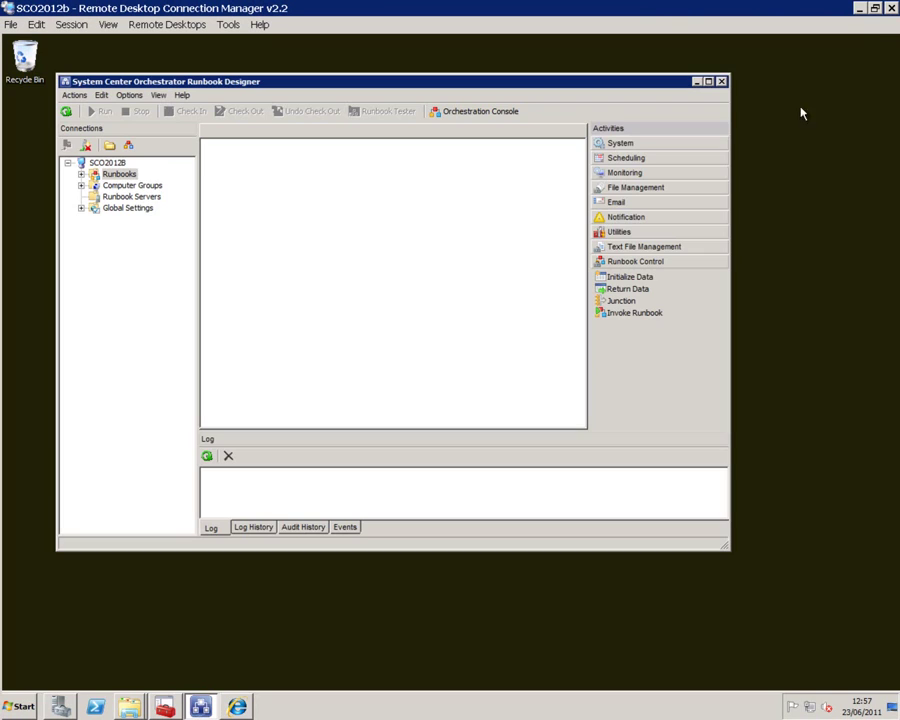
click(24, 706)
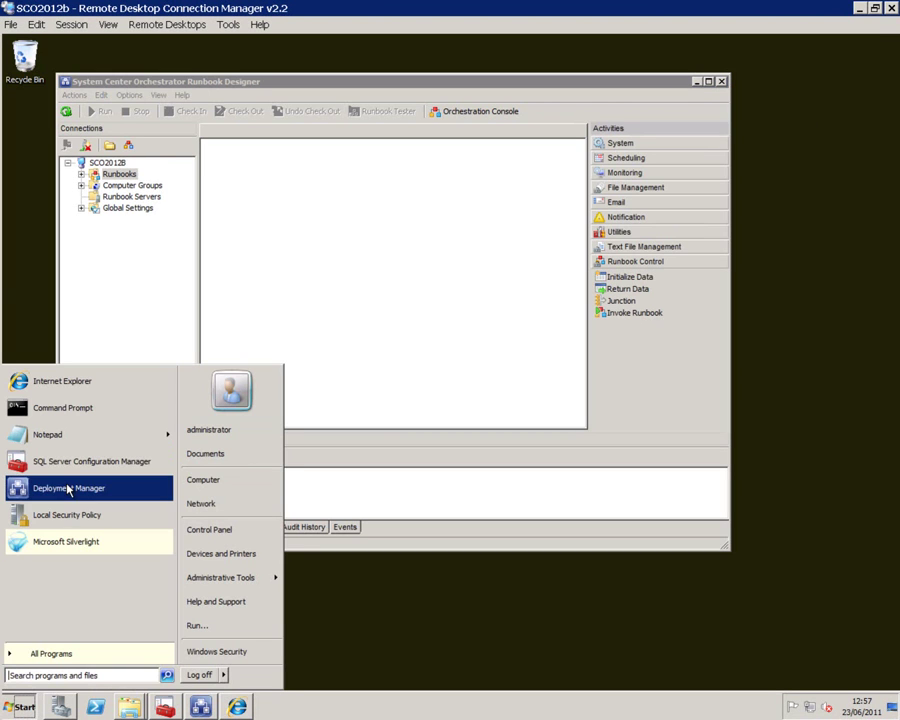
click(68, 488)
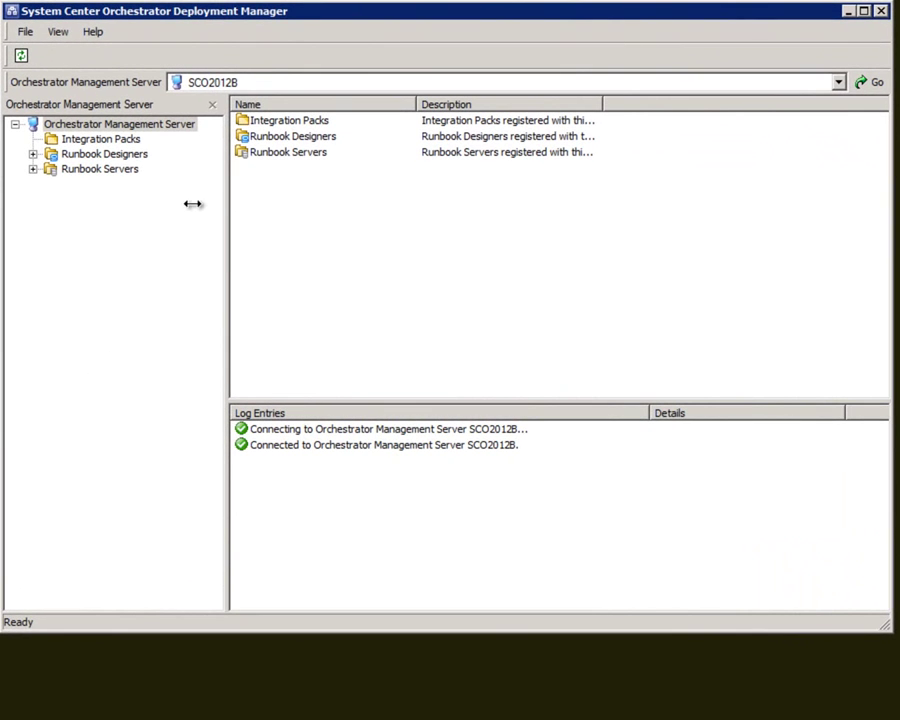
click(123, 143)
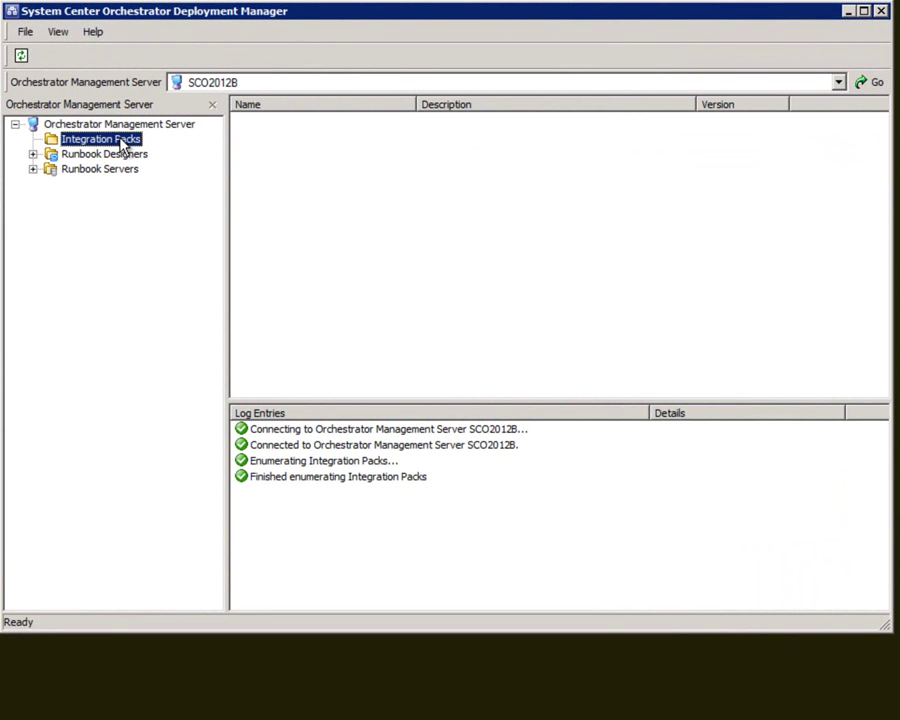
right_click(123, 145)
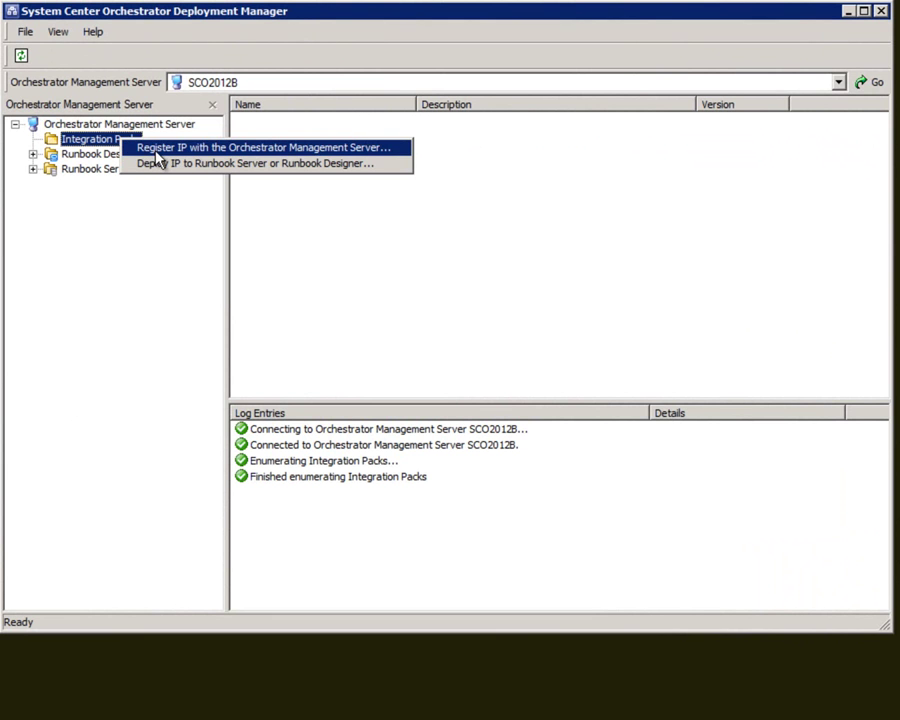
- Start Register IP and add the Virtual Machine Manager pack from C:\integration packs
click(157, 150)
click(470, 474)
click(276, 418)
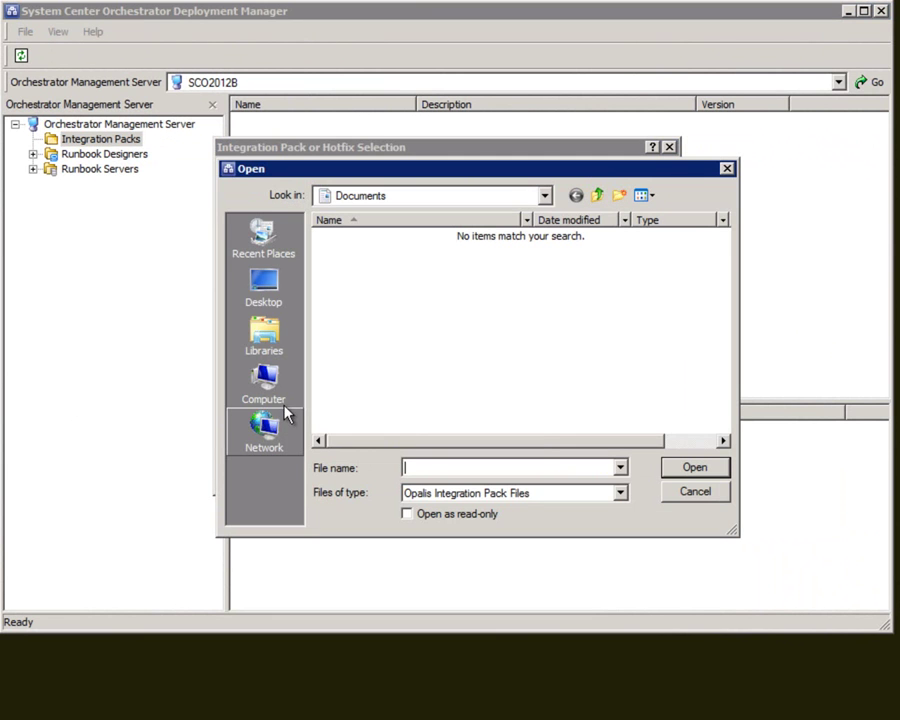
click(266, 380)
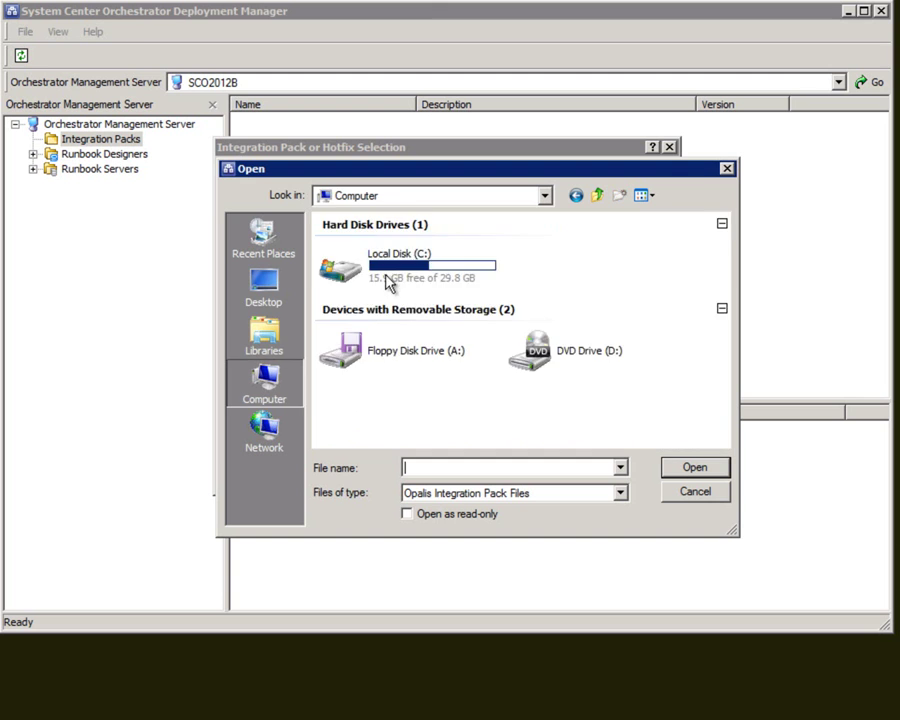
double_click(390, 281)
double_click(364, 255)
double_click(362, 238)
click(361, 240)
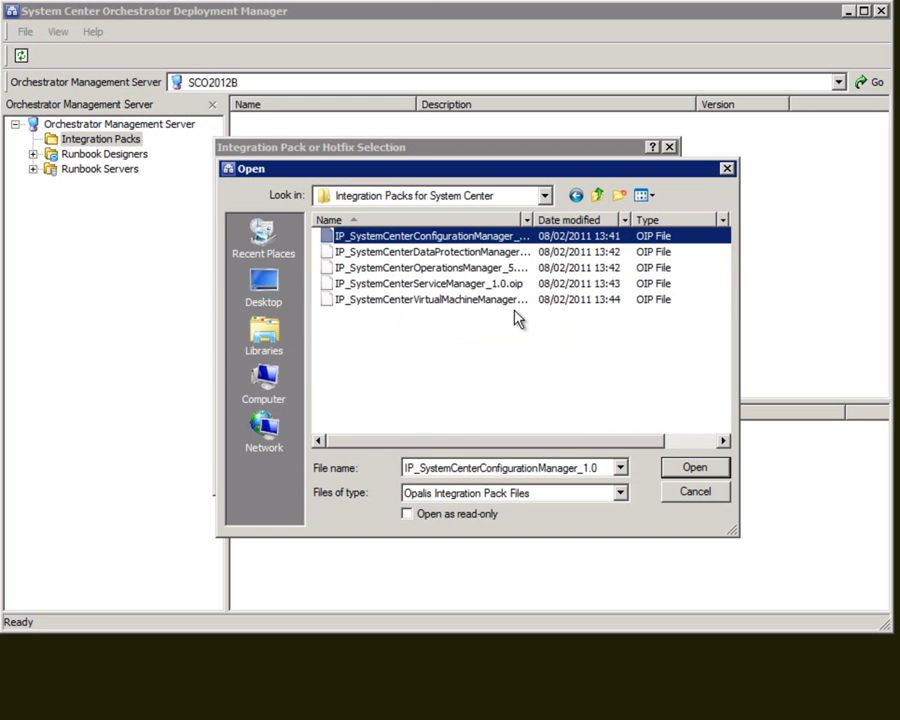
click(477, 304)
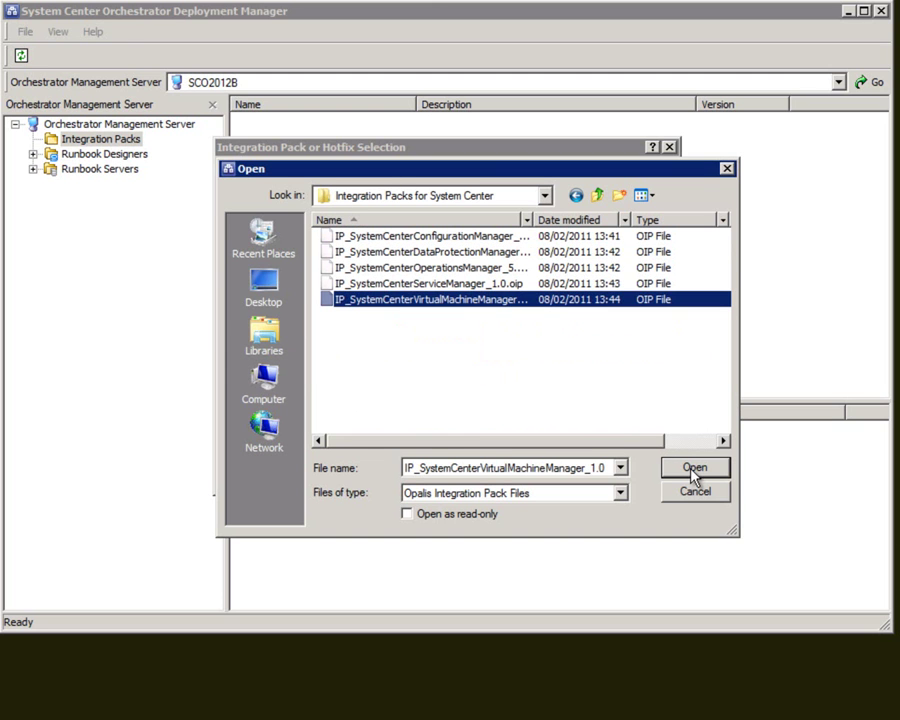
click(695, 470)
- Add the Operations Manager pack file and finish the registration wizard
click(283, 420)
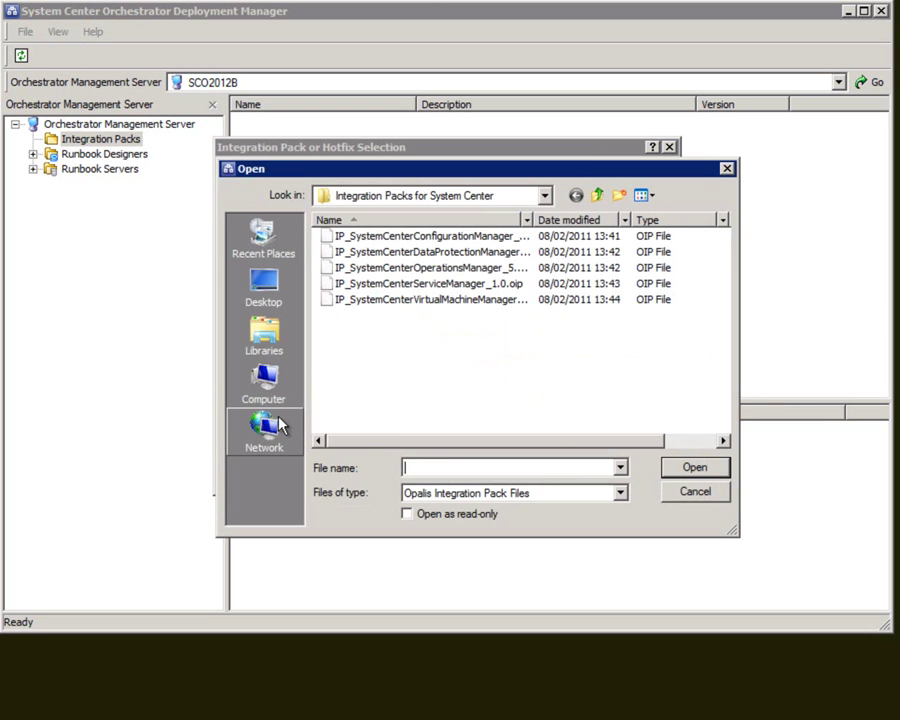
click(408, 268)
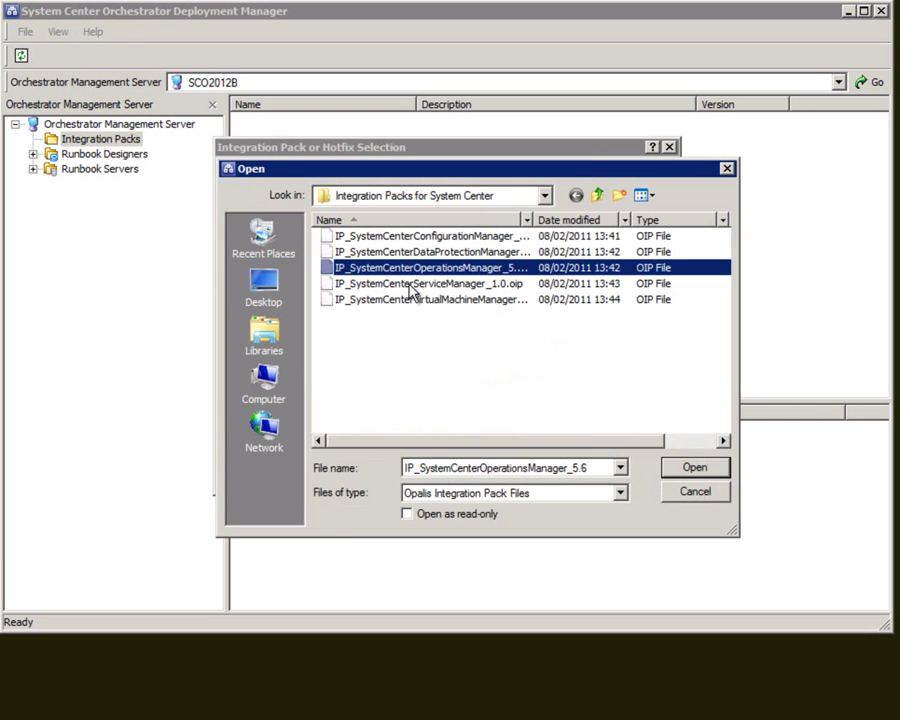
click(685, 468)
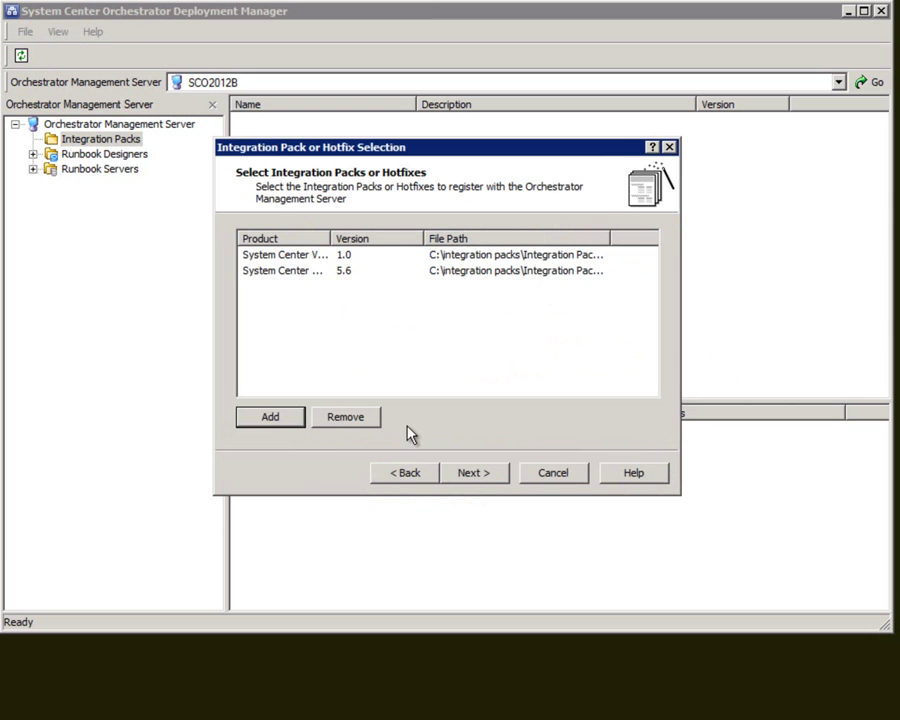
click(491, 476)
click(490, 476)
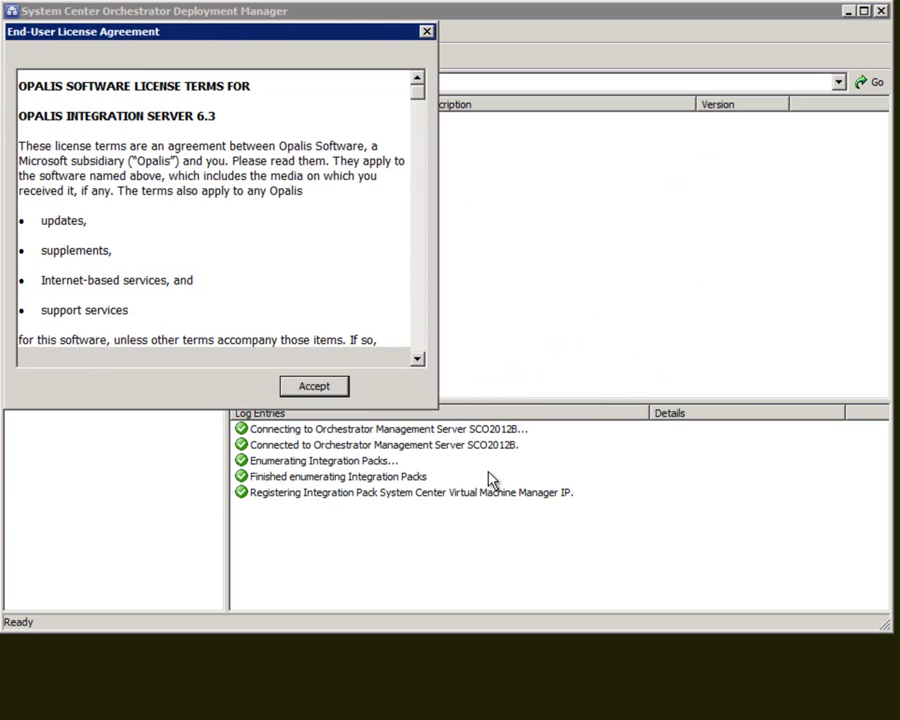
- Accept both packs' licence terms and view the two registered Integration Packs
click(314, 384)
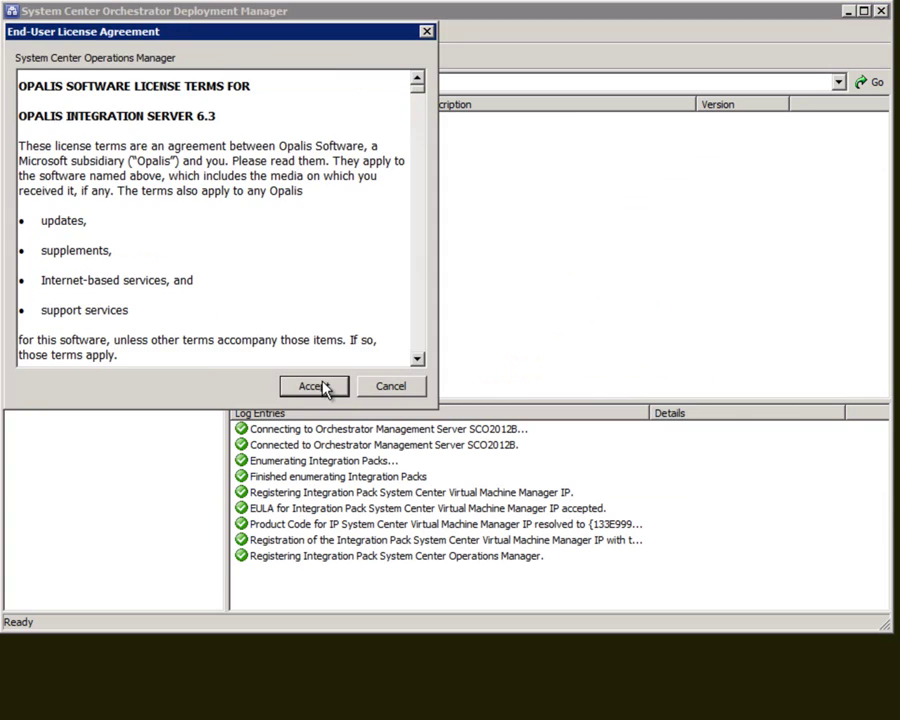
click(324, 386)
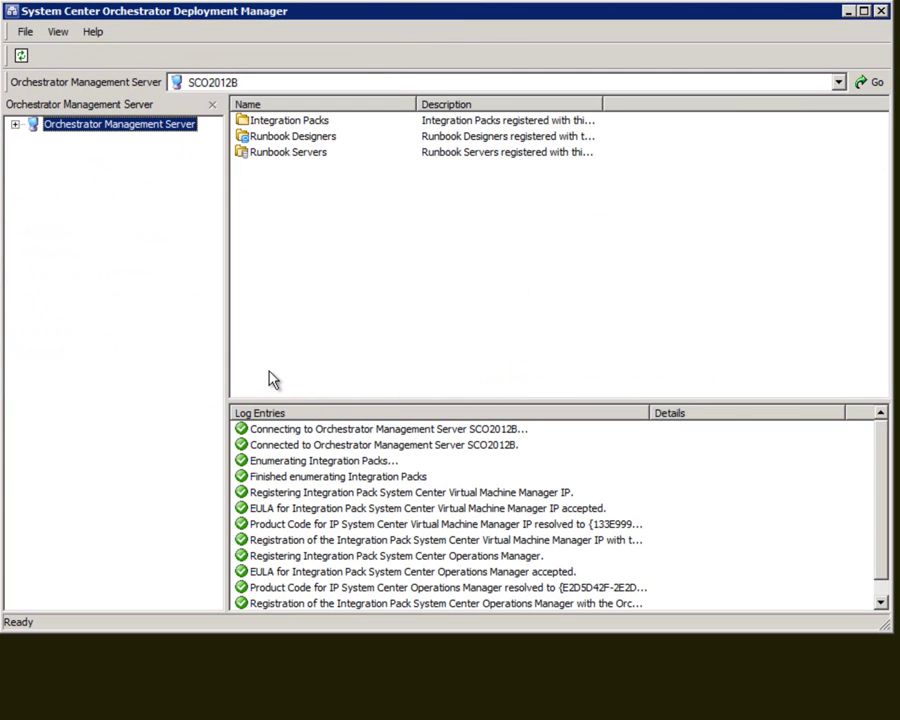
click(15, 124)
click(70, 140)
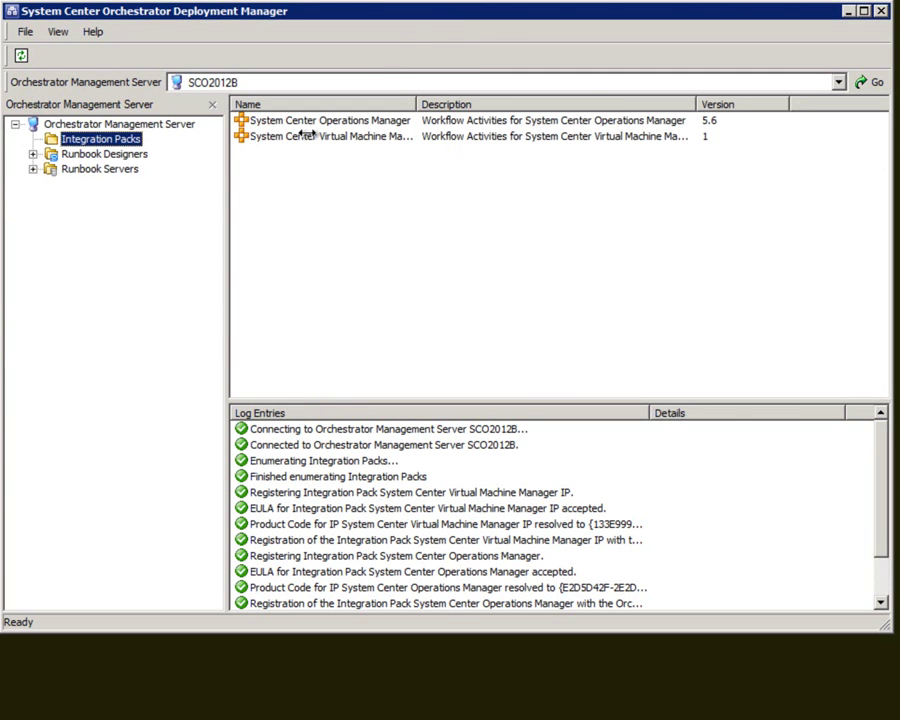
- Deploy the Virtual Machine Manager and Operations Manager integration packs to sco2012b with default installation options
right_click(124, 142)
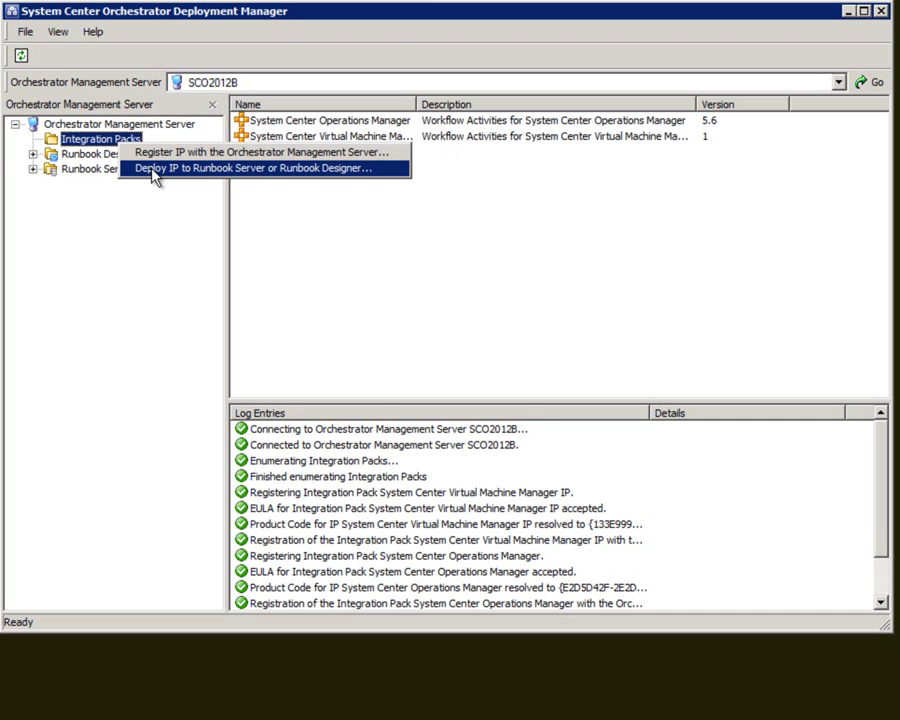
click(152, 169)
click(468, 464)
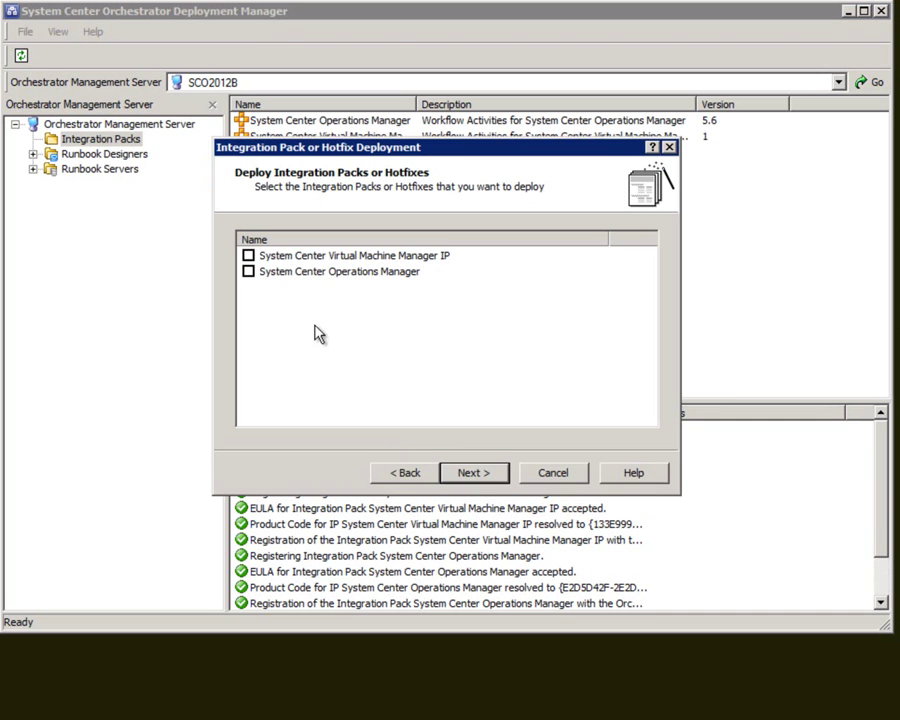
click(248, 255)
click(248, 271)
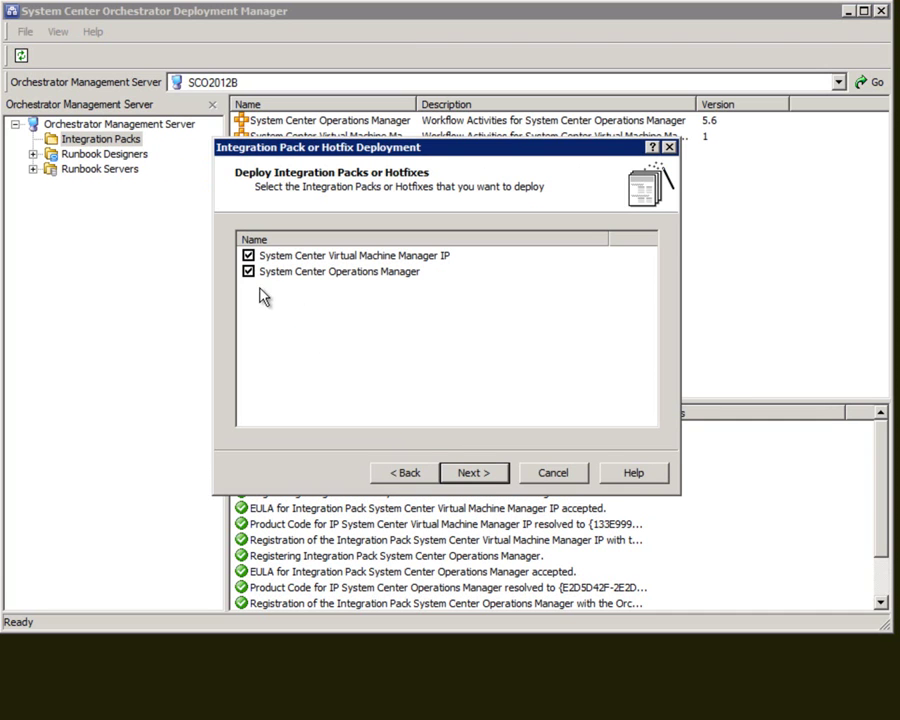
click(470, 474)
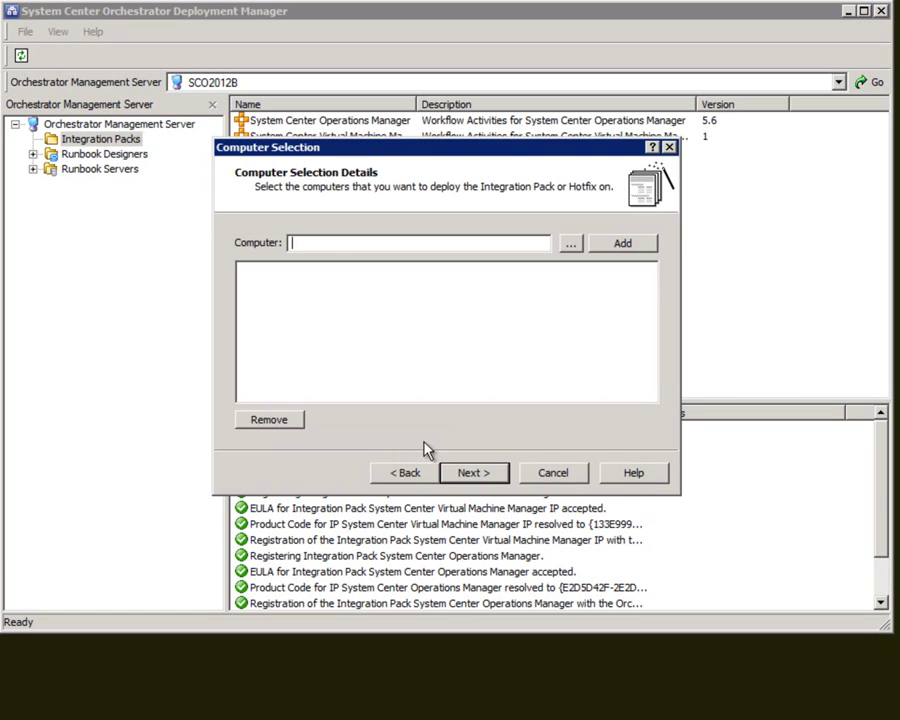
text(sco2012b)
click(613, 244)
click(478, 475)
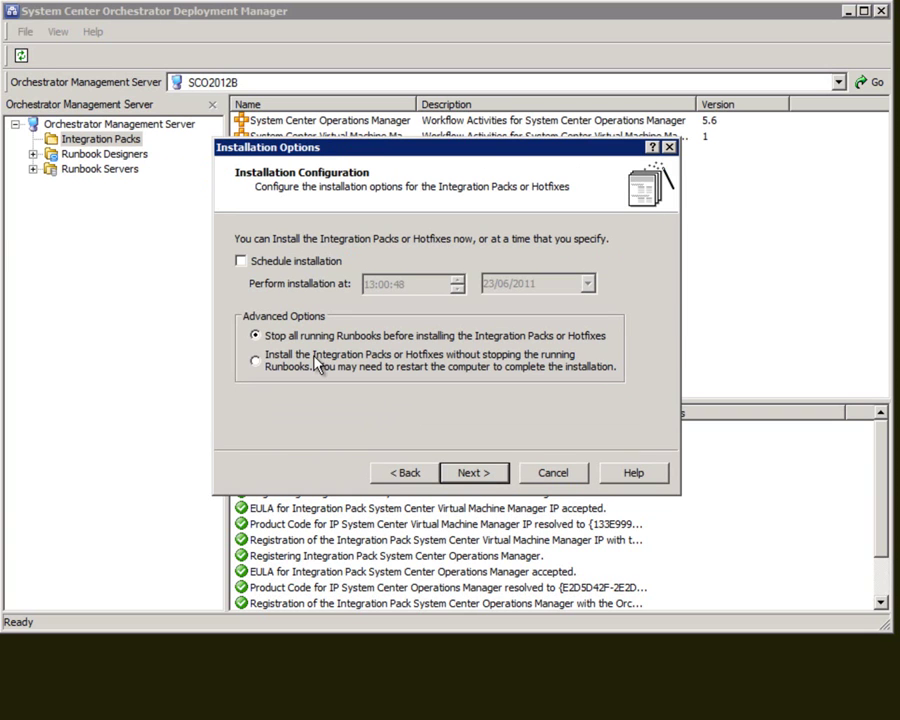
click(466, 476)
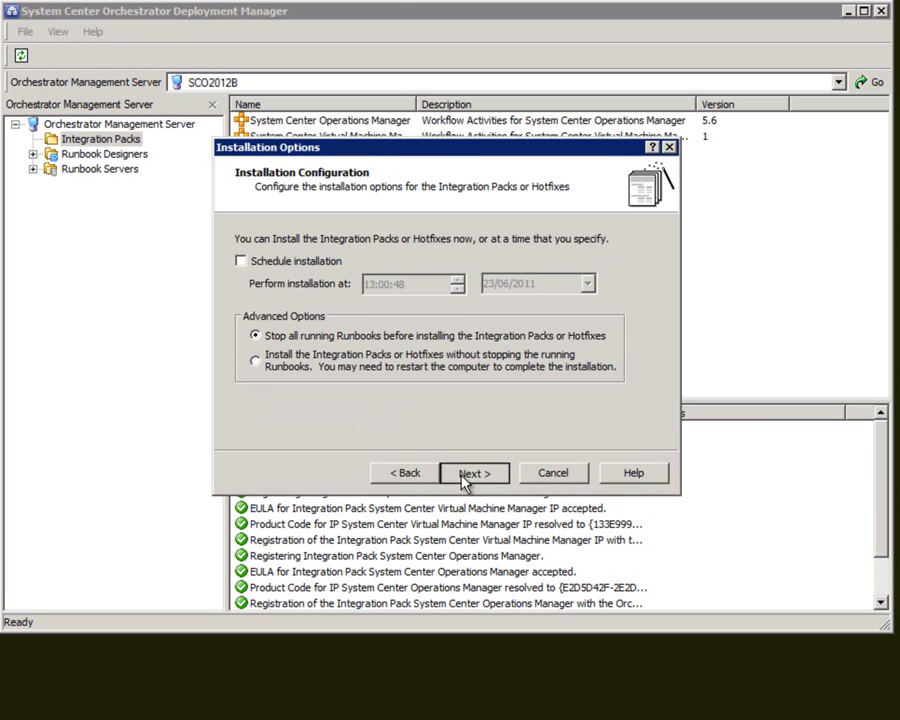
click(464, 476)
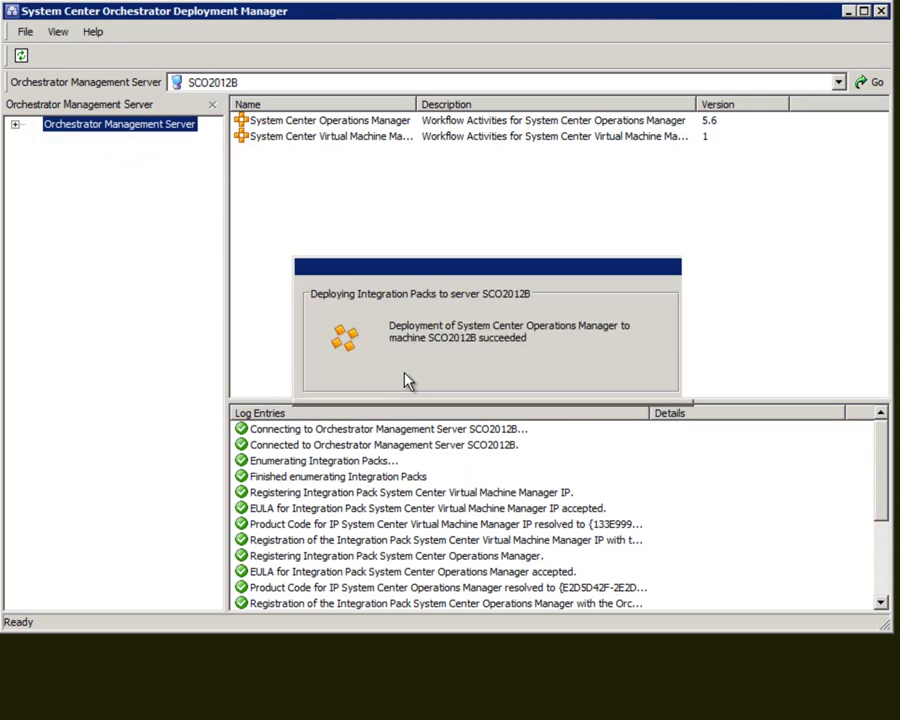
- Check the packs deployed to SCO2012B under Runbook Designers and Runbook Servers
click(15, 124)
click(33, 154)
click(33, 184)
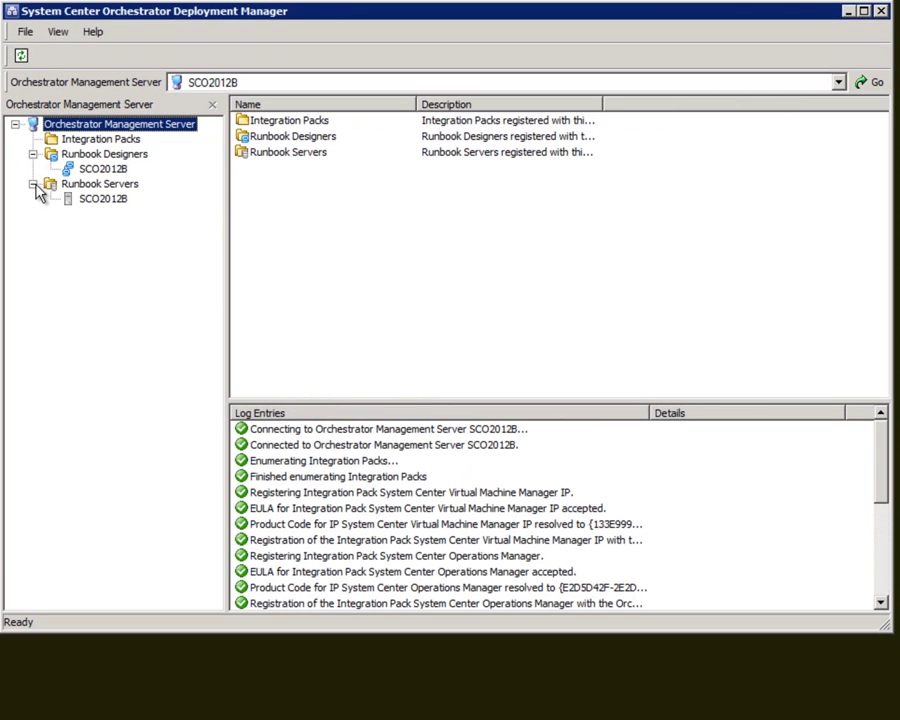
click(103, 170)
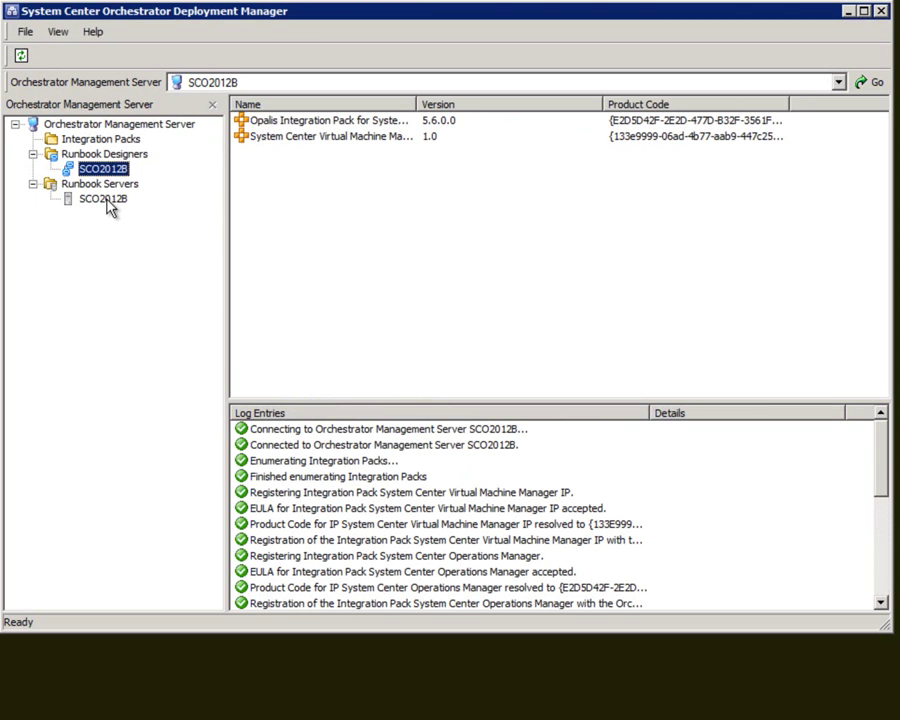
click(104, 199)
click(106, 170)
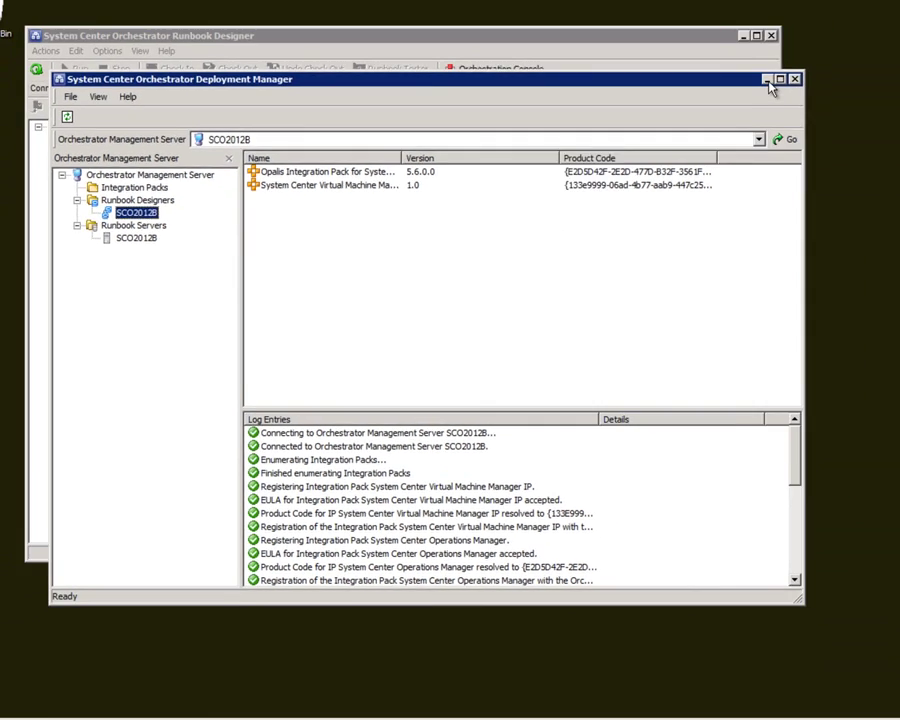
- Close Deployment Manager and Runbook Designer, then browse Start to the Microsoft System Center program group
click(880, 11)
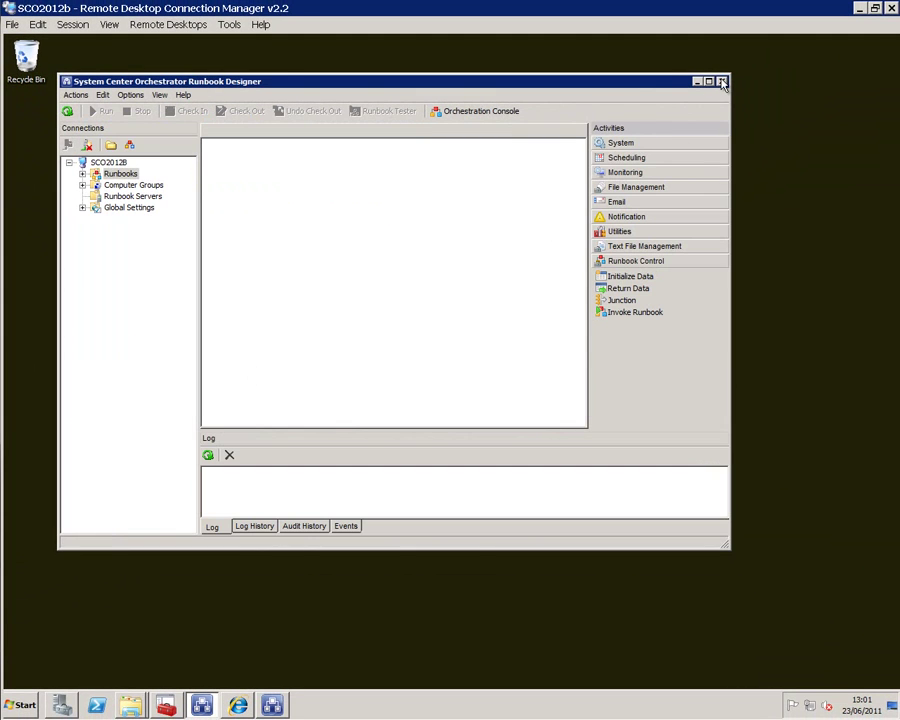
click(721, 81)
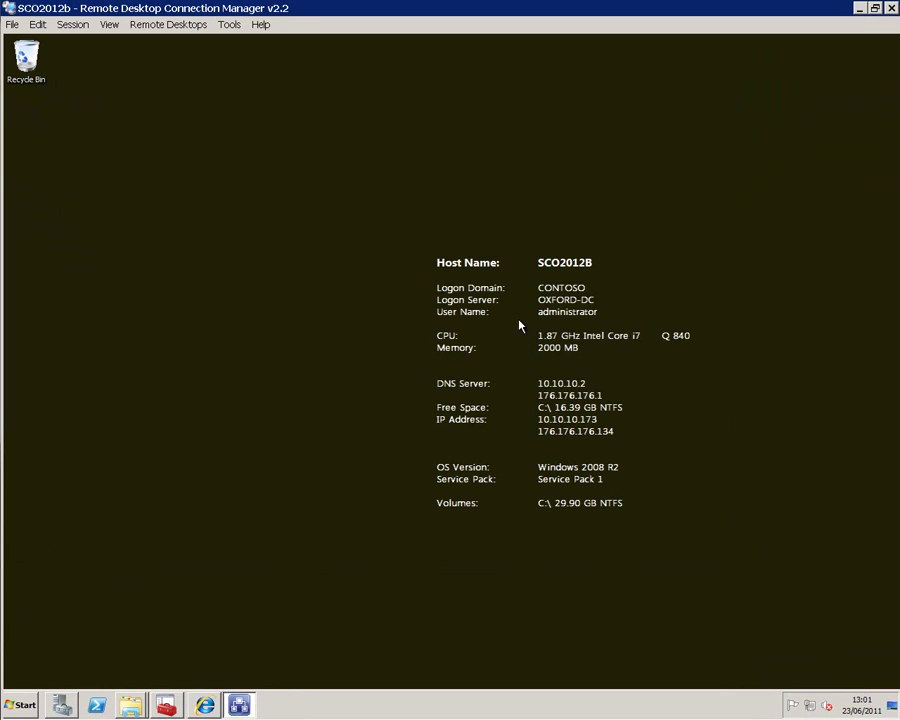
click(20, 705)
click(40, 652)
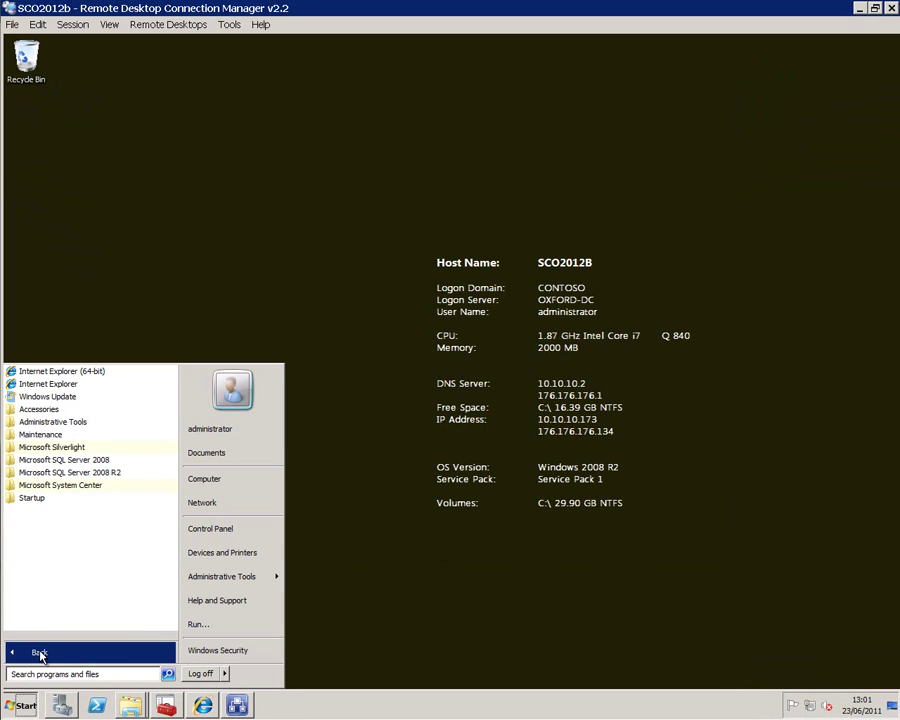
click(60, 485)
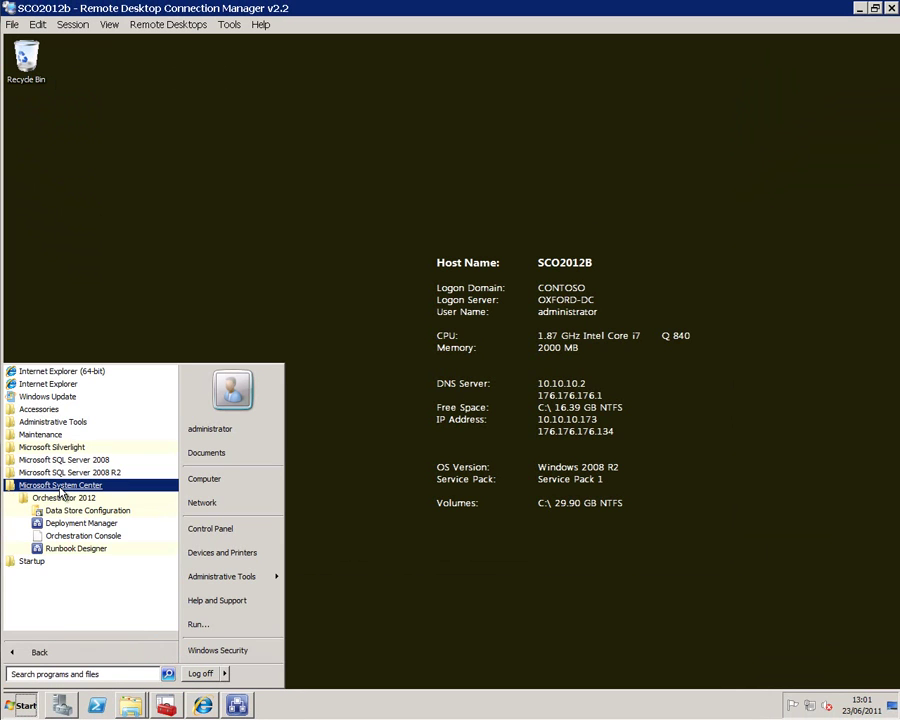
- Relaunch Runbook Designer and expand the Operations Manager 2007 and Virtual Machine Manager activity categories
click(70, 548)
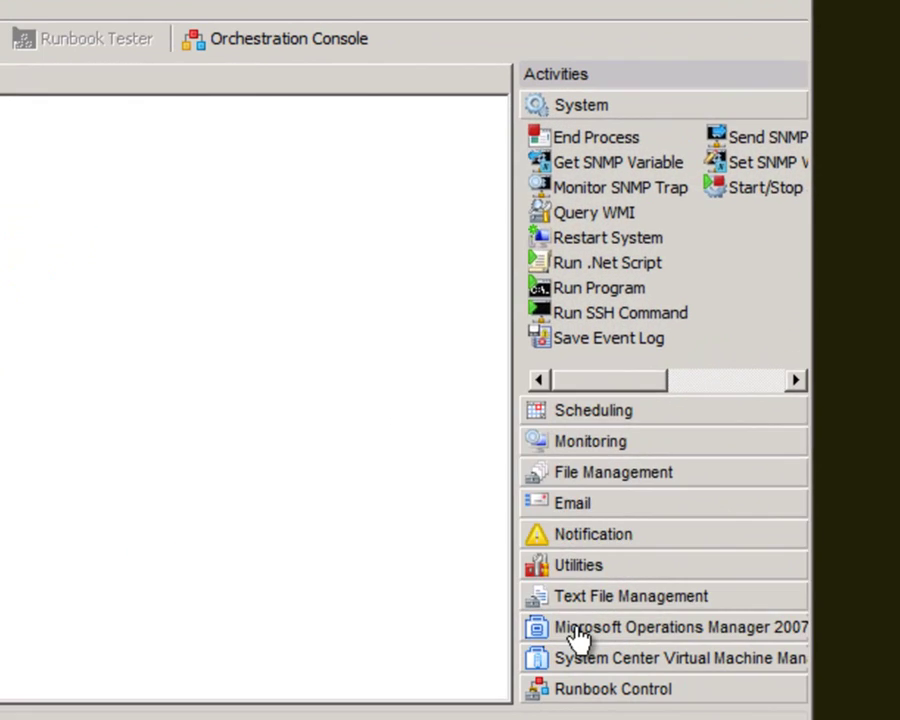
click(645, 546)
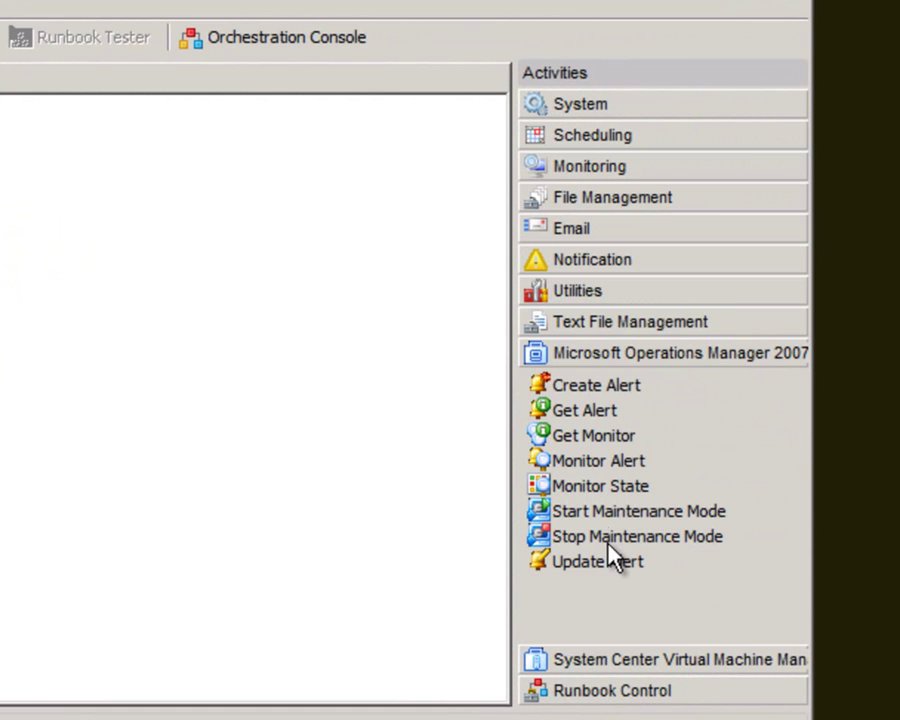
click(605, 662)
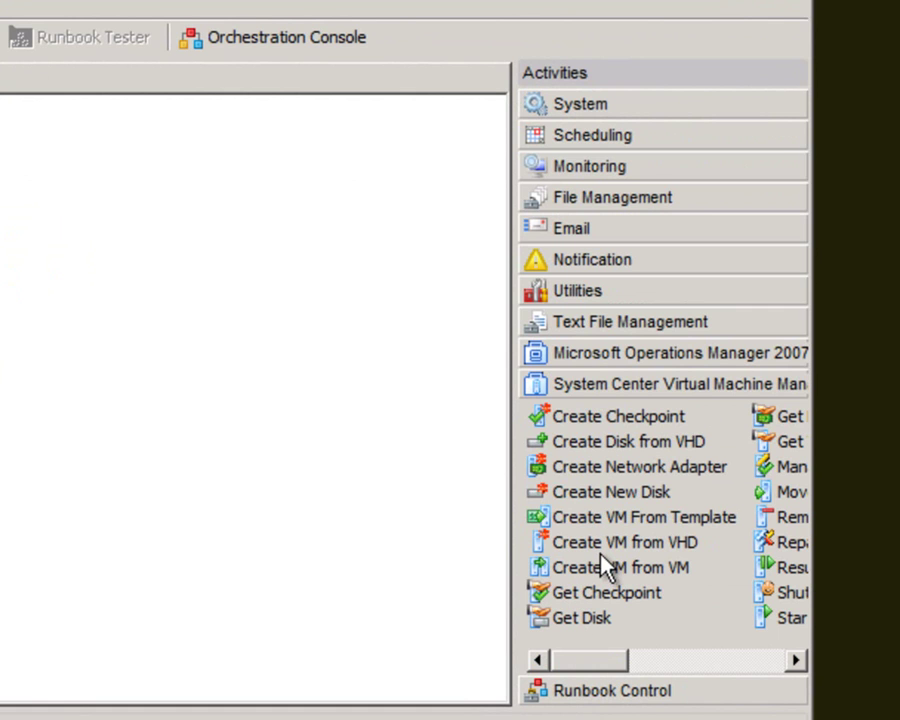
drag(609, 667, 589, 683)
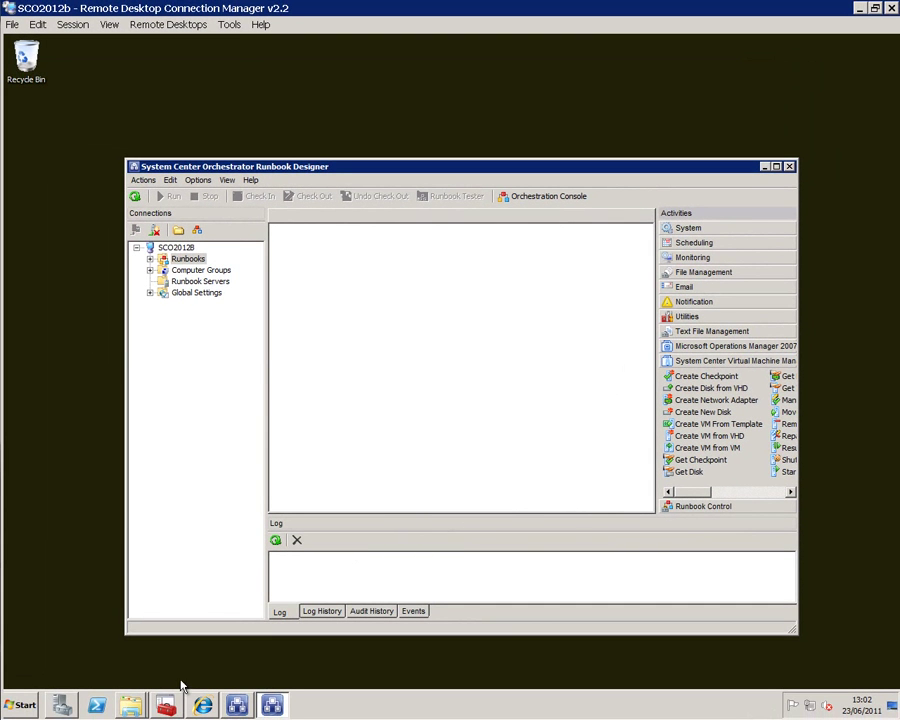
- Switch to the Opalis 6.3 Explorer window and open the Opalis 6.2.2 archive
right_click(138, 708)
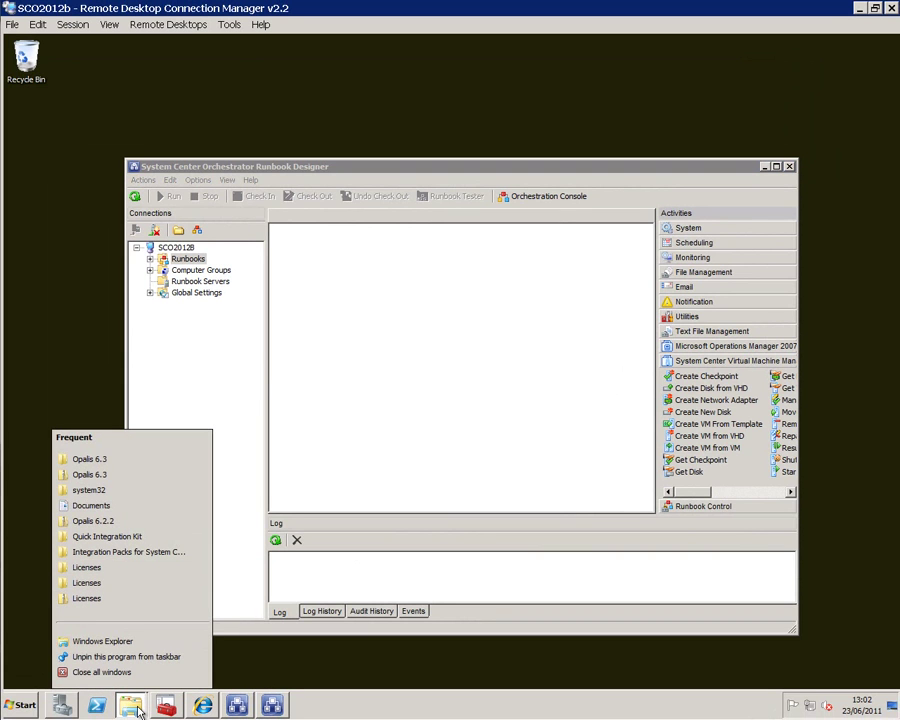
click(138, 708)
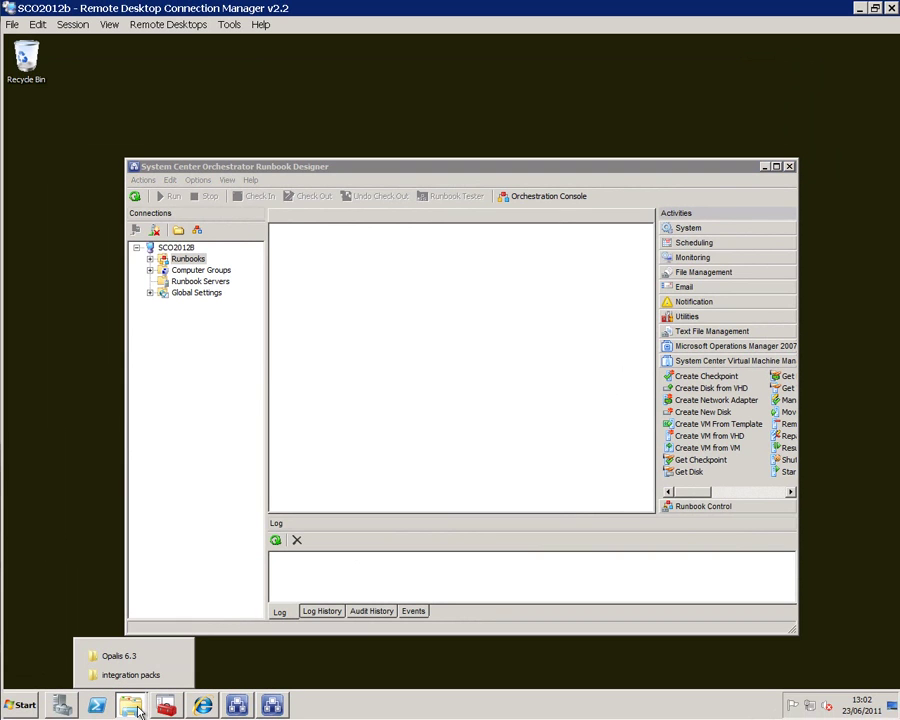
click(118, 654)
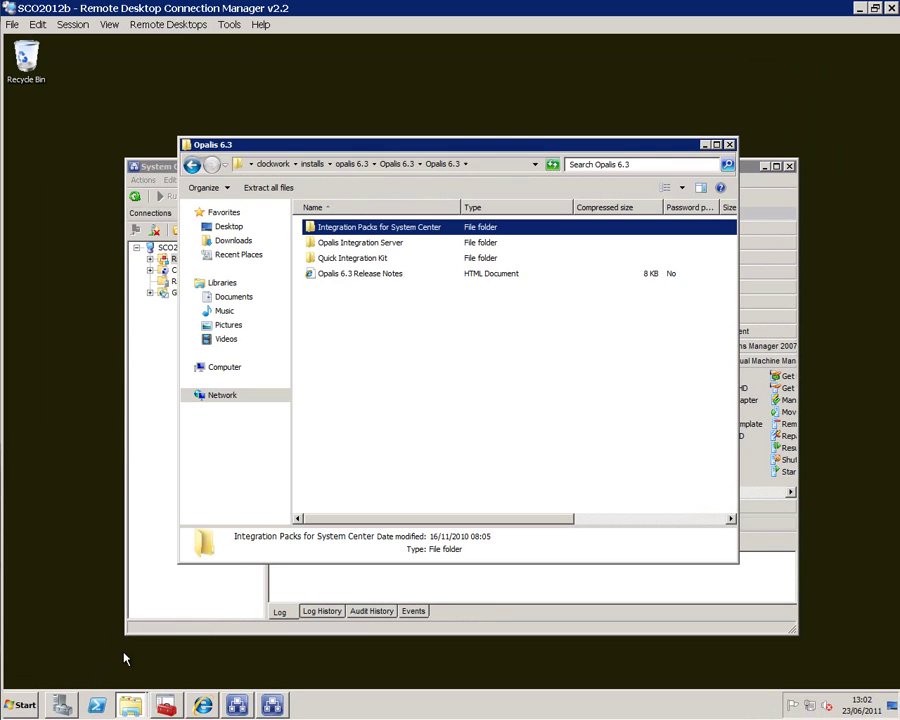
click(355, 166)
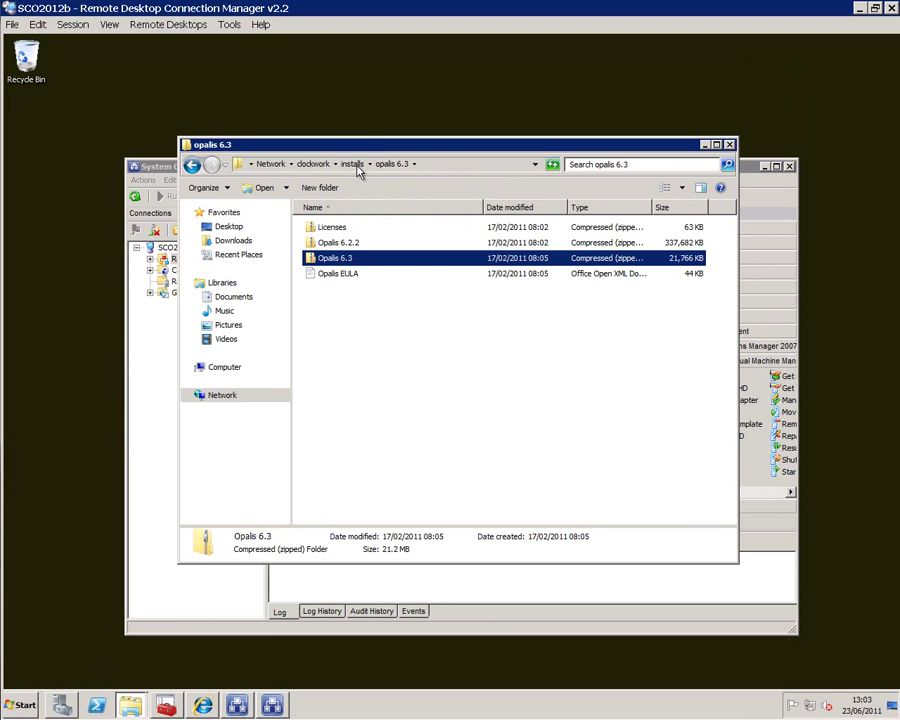
click(338, 243)
double_click(338, 244)
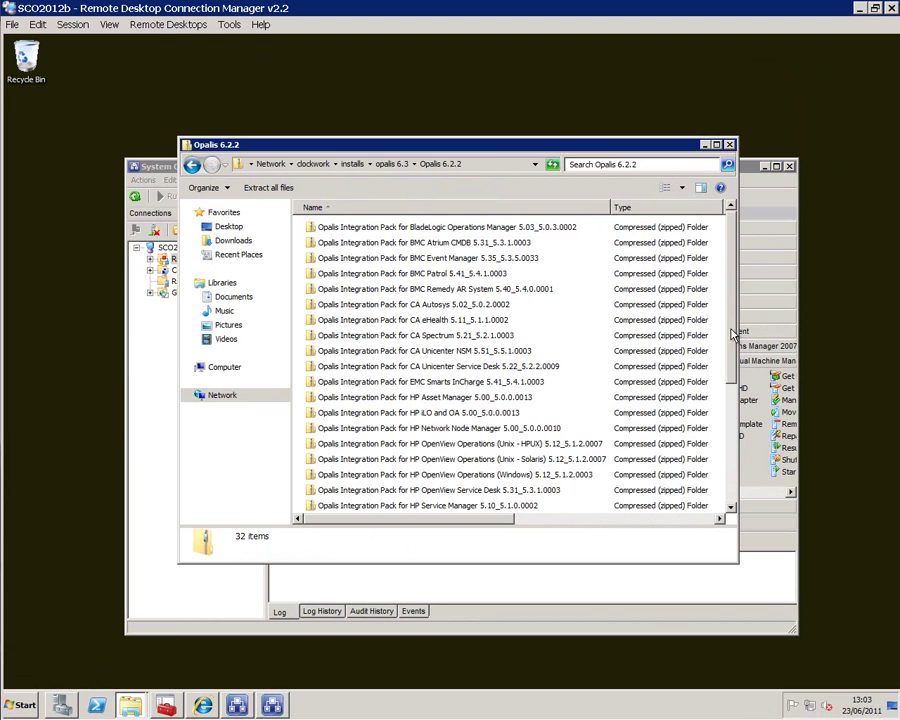
- Open the Microsoft Active Directory integration pack archive and select its HTML document and OIP file
drag(733, 342, 731, 492)
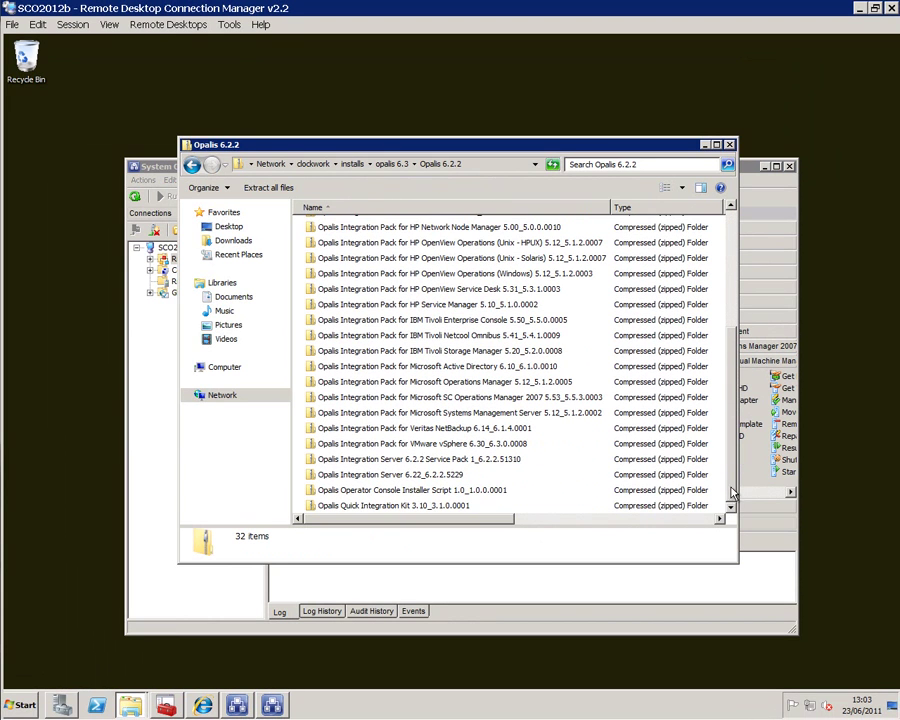
click(494, 443)
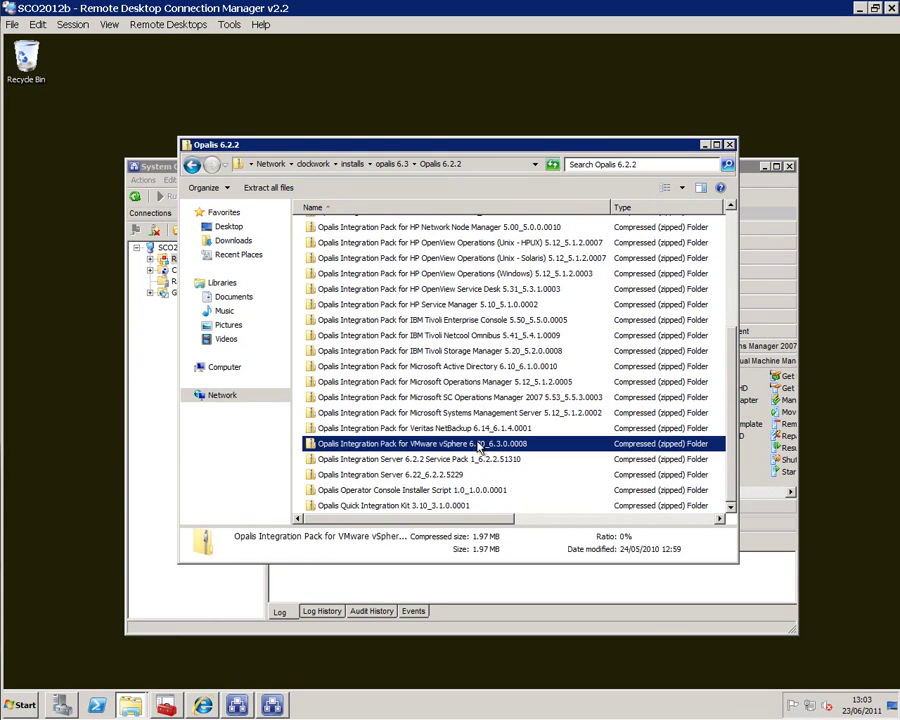
drag(733, 460, 697, 367)
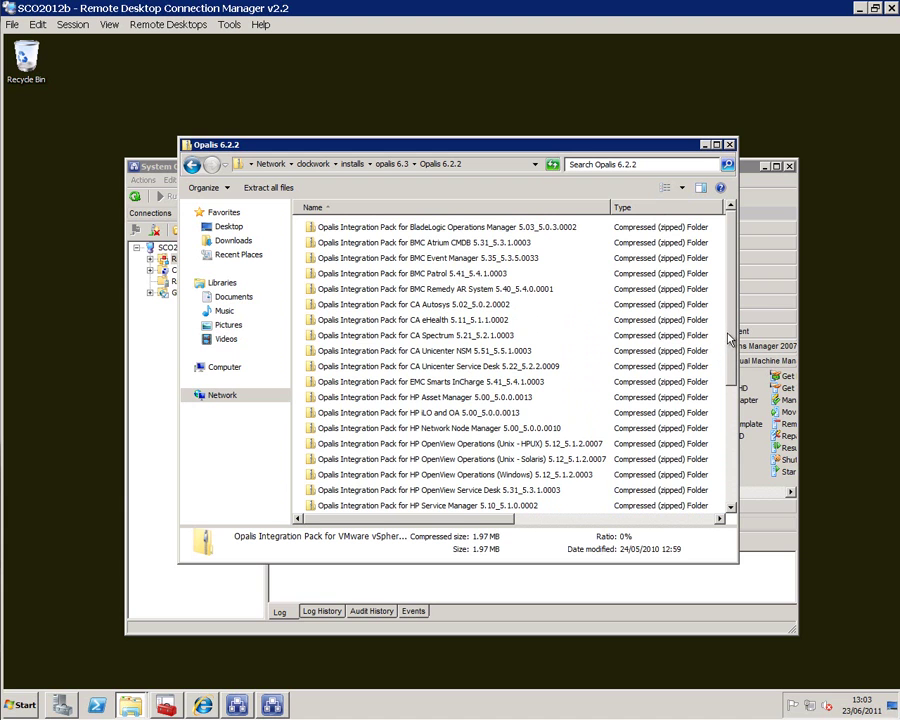
scroll(603, 437, down, 4)
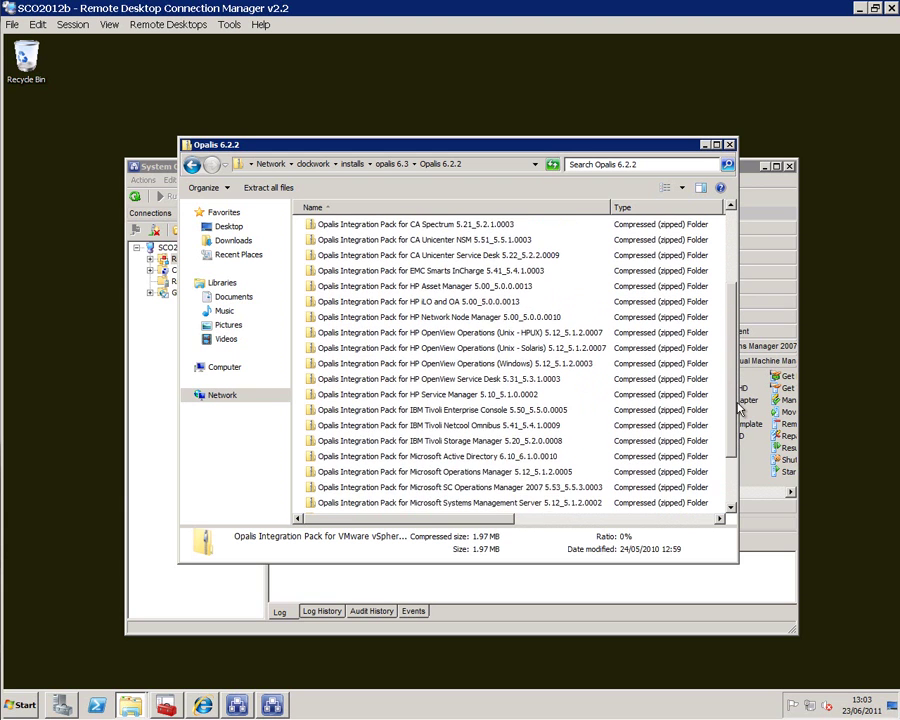
click(598, 431)
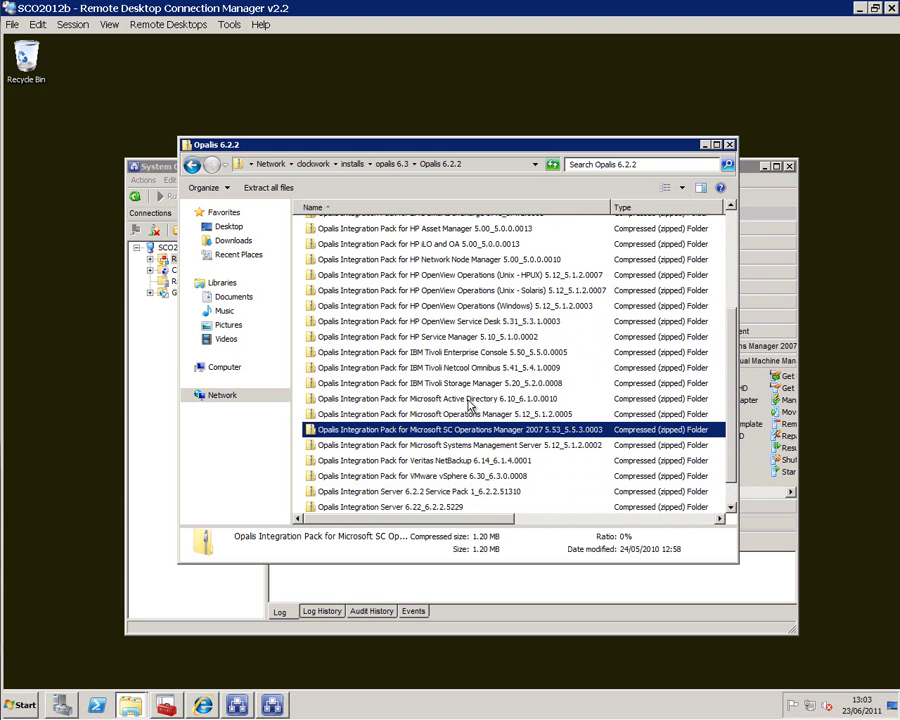
click(467, 400)
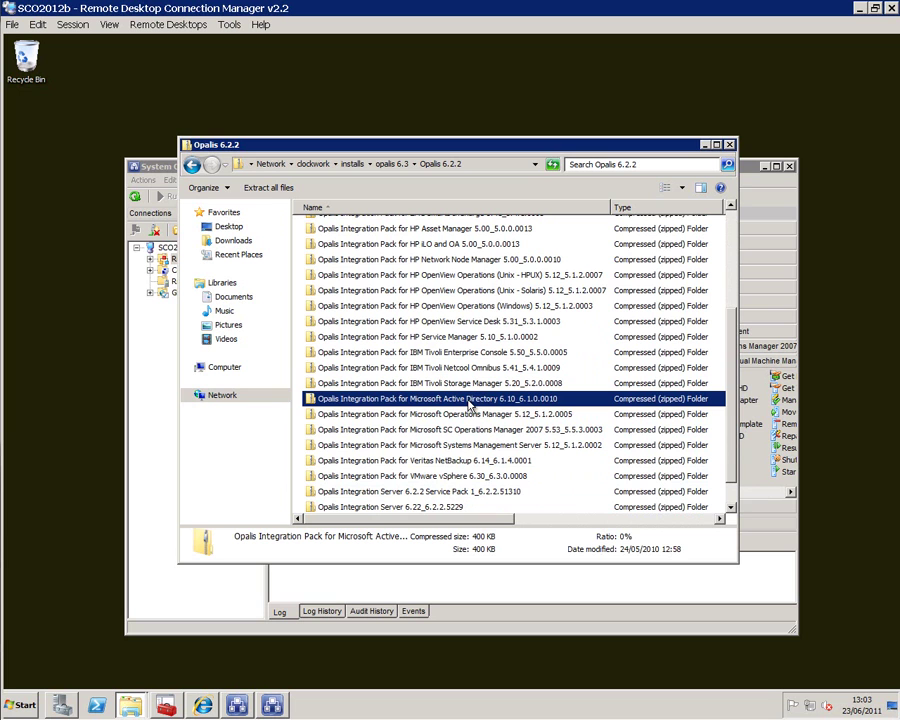
right_click(467, 402)
click(488, 412)
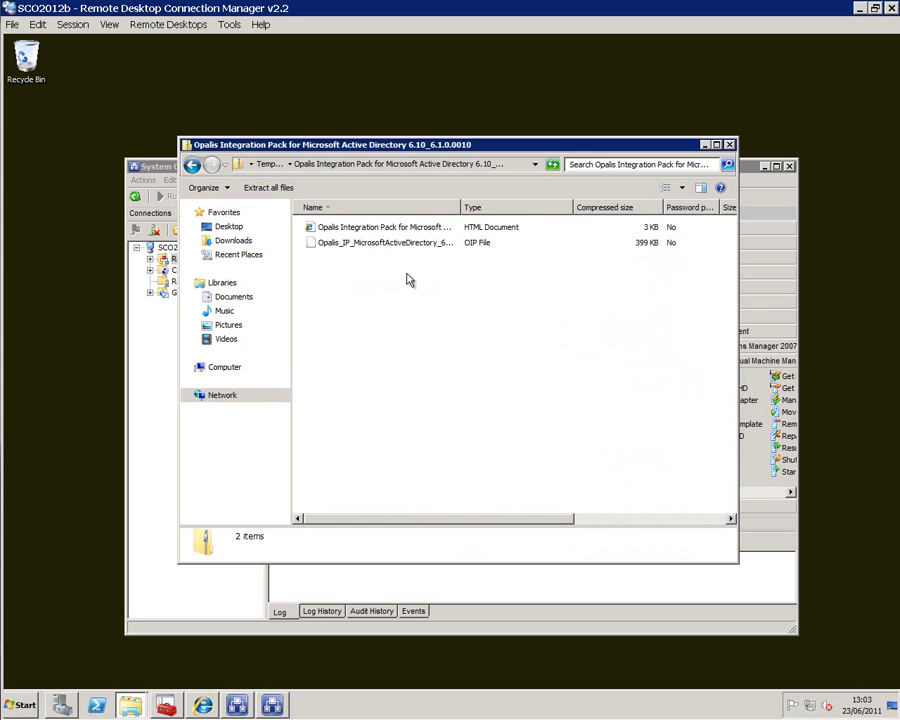
click(388, 229)
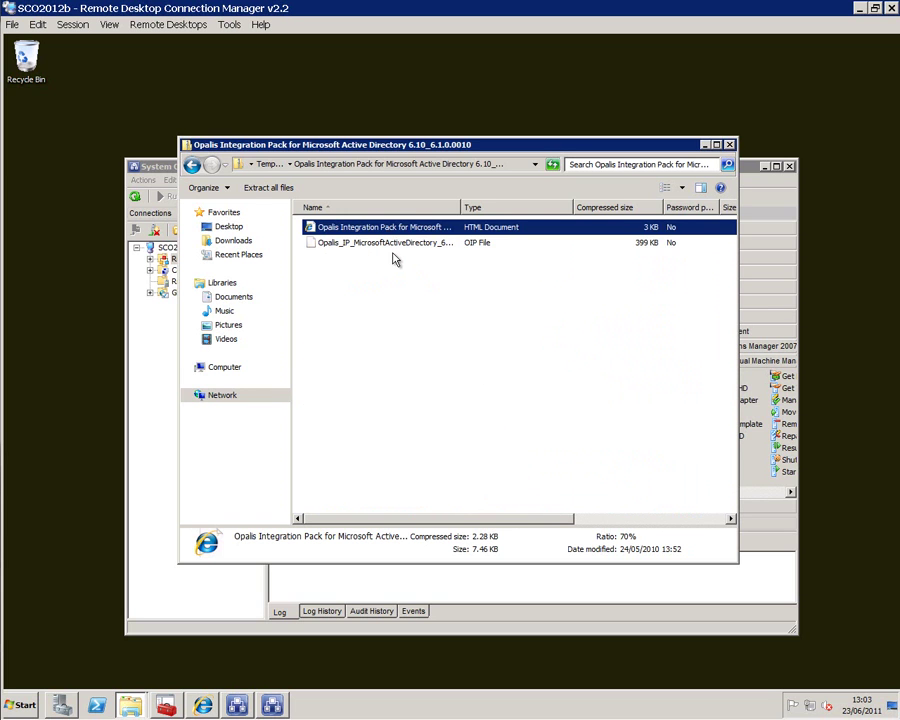
shift+click(398, 244)
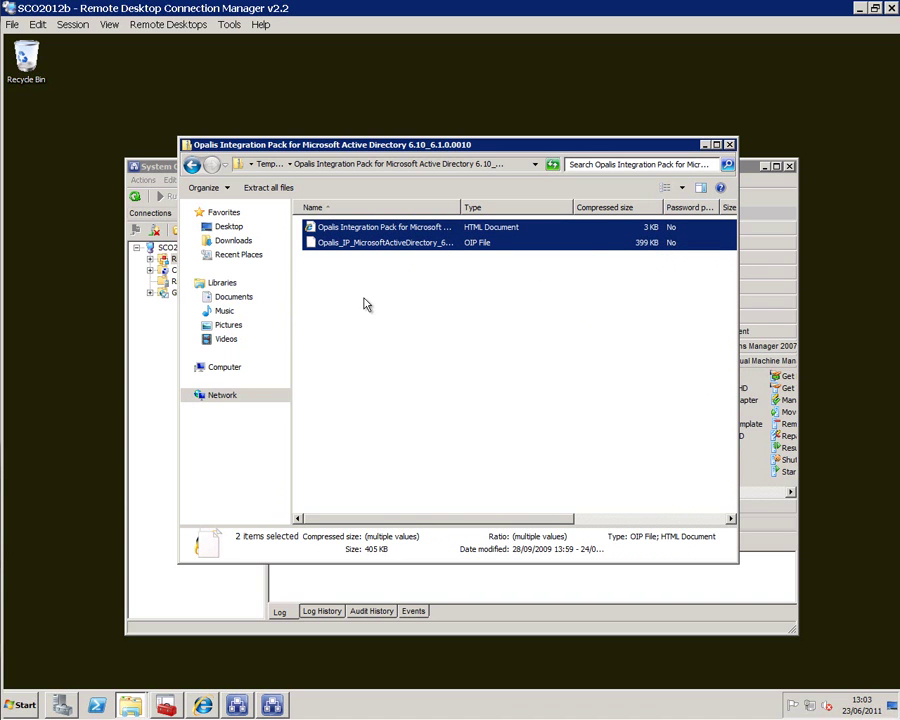
- Close the archive Explorer window to return to Runbook Designer
click(731, 145)
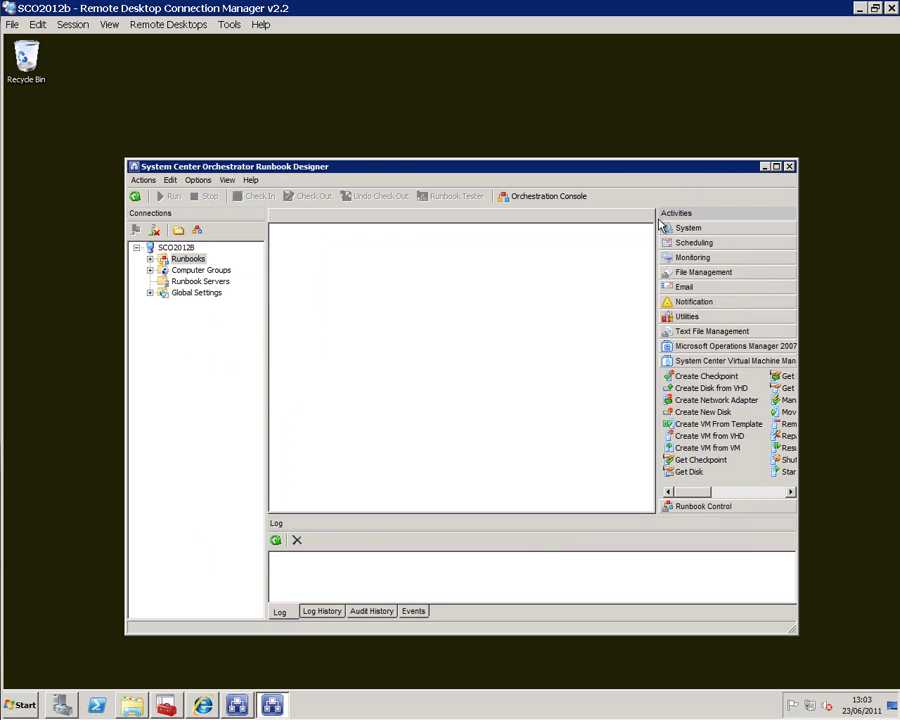